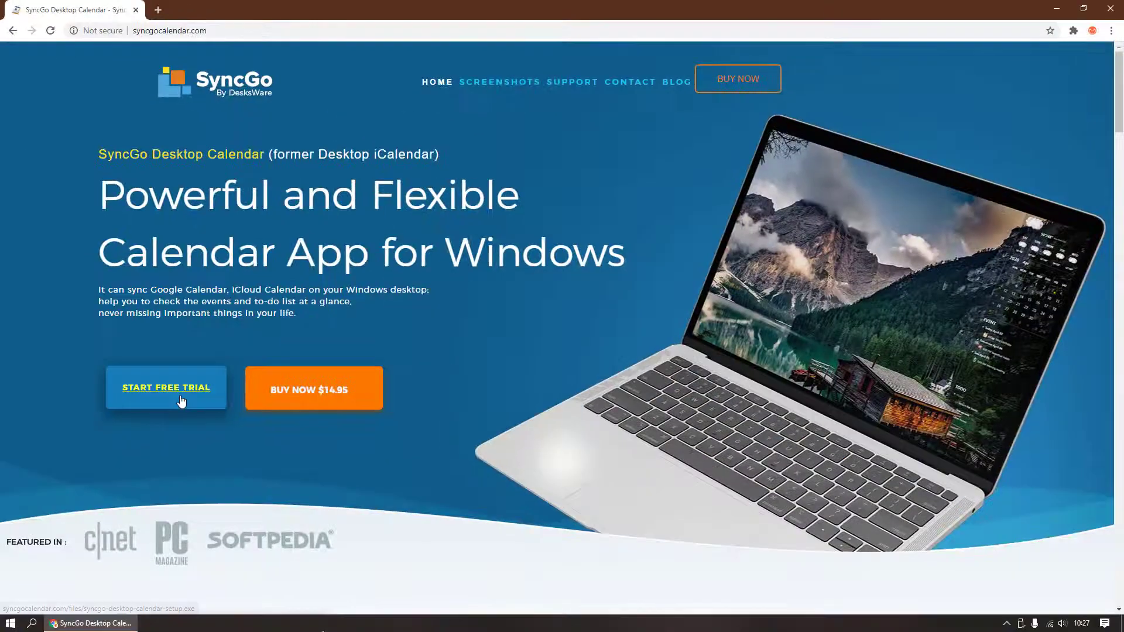
- Download the syncgo-desktop-calendar-setup.exe free-trial installer and save it to the Desktop
{"action": "left_click", "coordinate": [176, 400]}
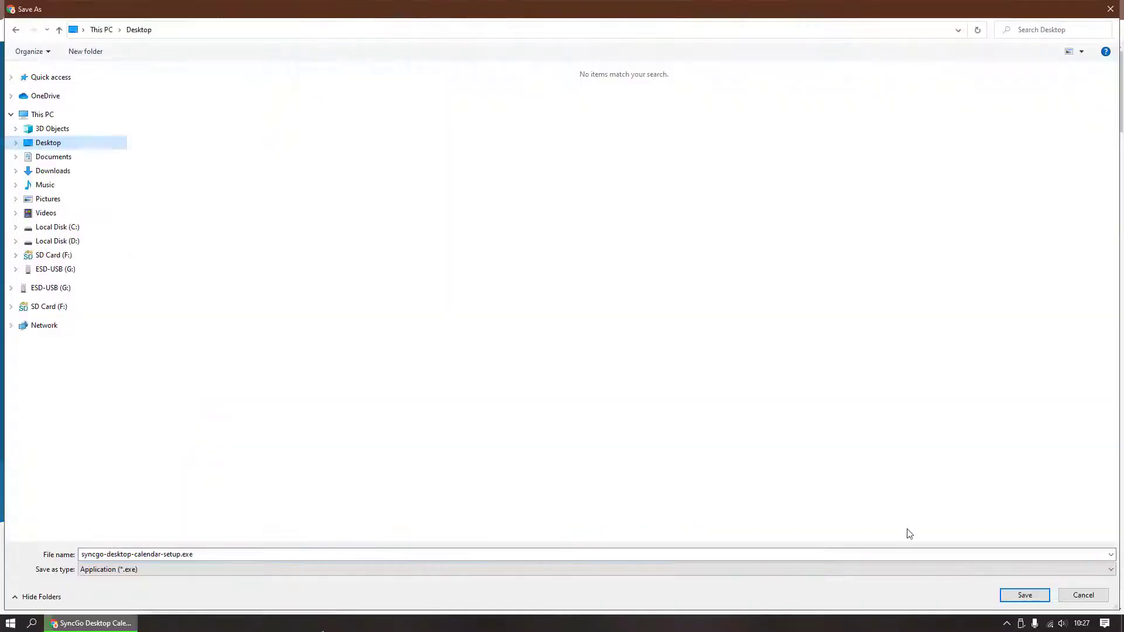
{"action": "left_click", "coordinate": [1025, 595]}
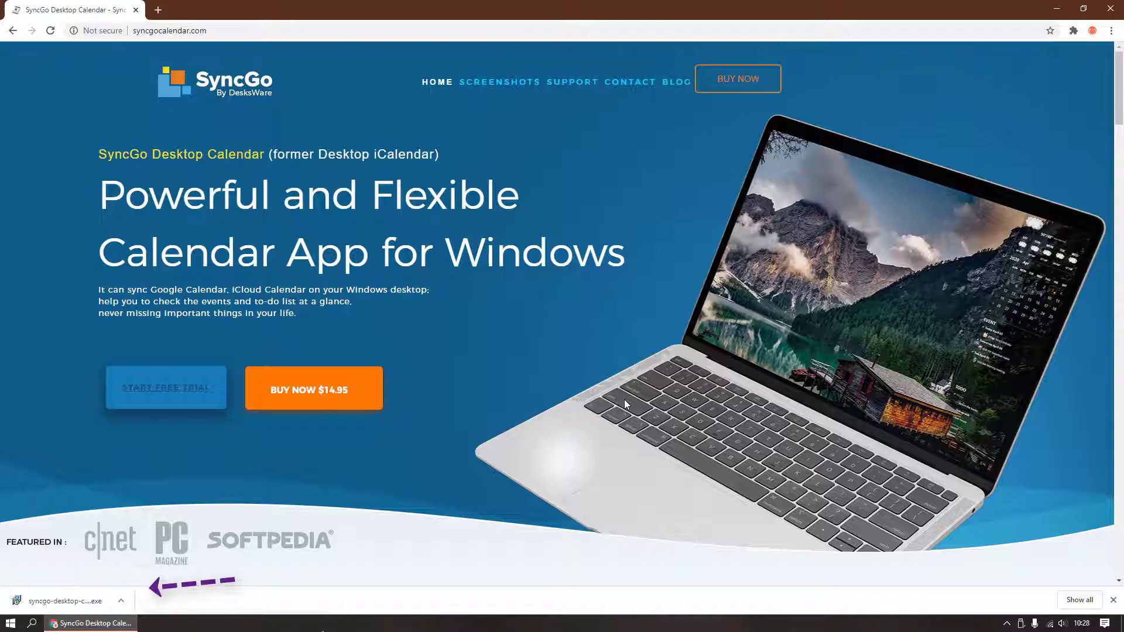
- Minimize Chrome and run the Desktop installer despite the Windows security warning
{"action": "left_click", "coordinate": [1057, 8]}
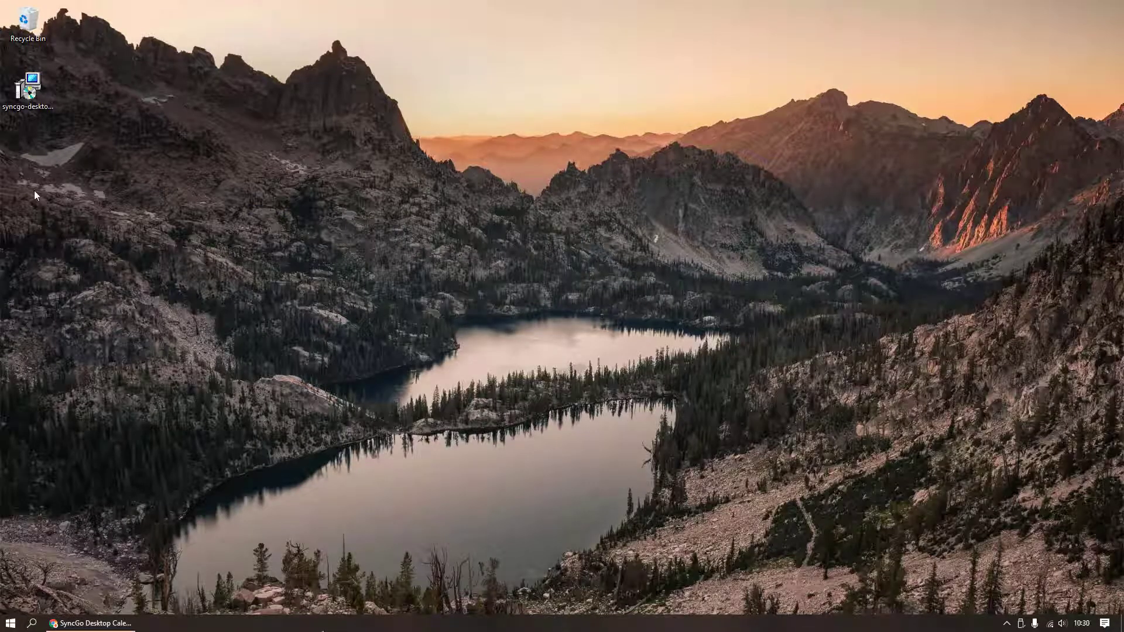
{"action": "double_click", "coordinate": [34, 87]}
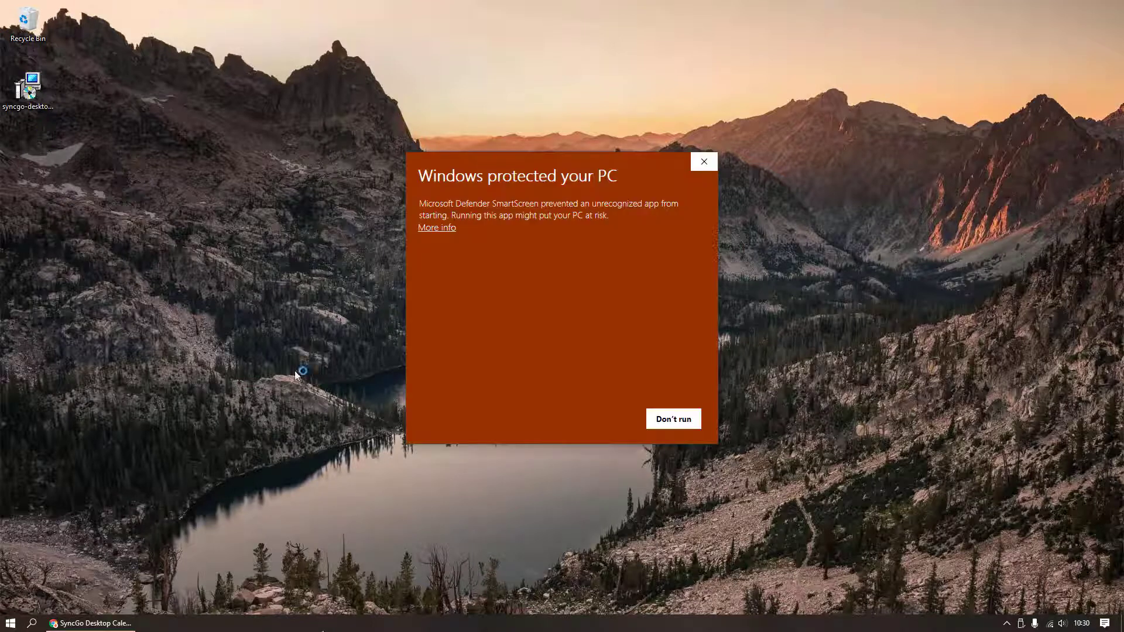
{"action": "left_click", "coordinate": [444, 232]}
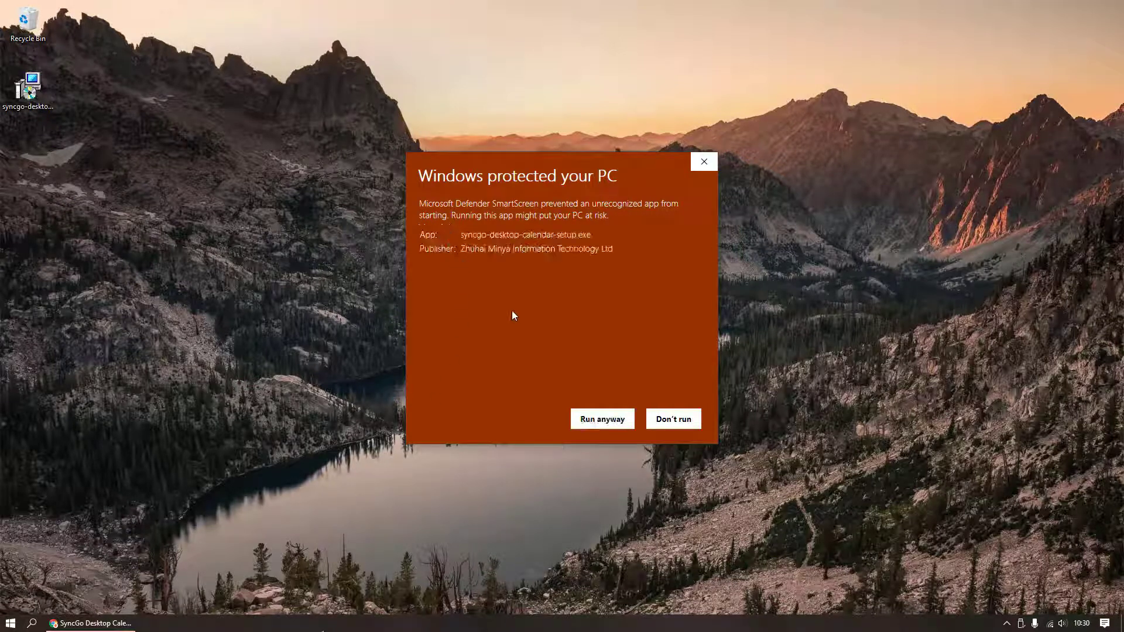
{"action": "left_click", "coordinate": [598, 420]}
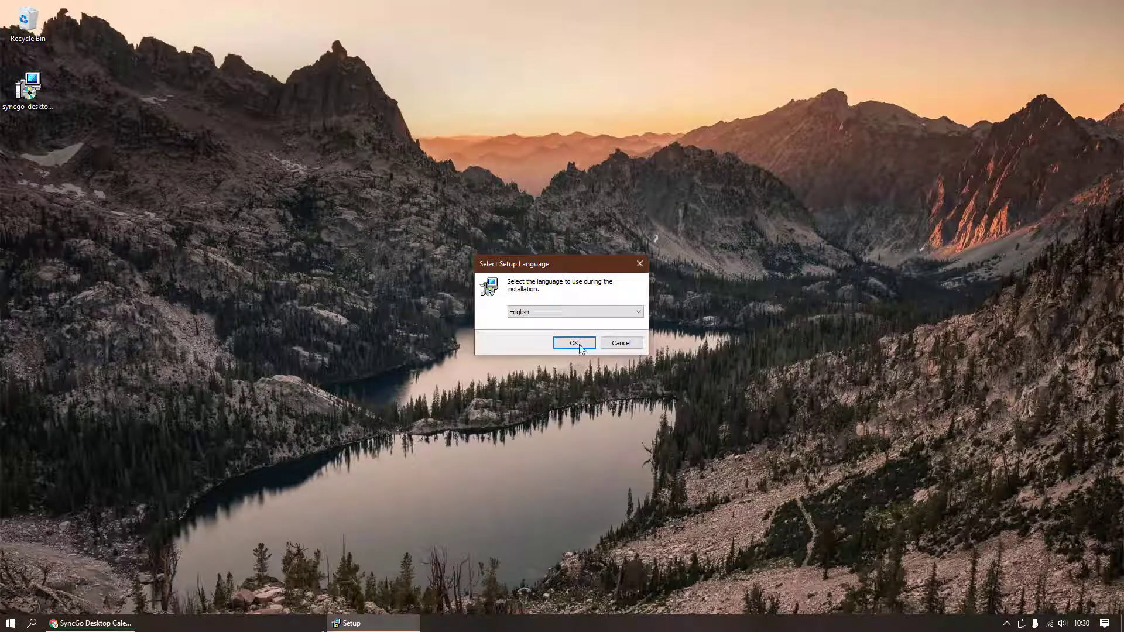
- Install in English with default folders and a desktop shortcut, then launch SyncGo
{"action": "left_click", "coordinate": [579, 346]}
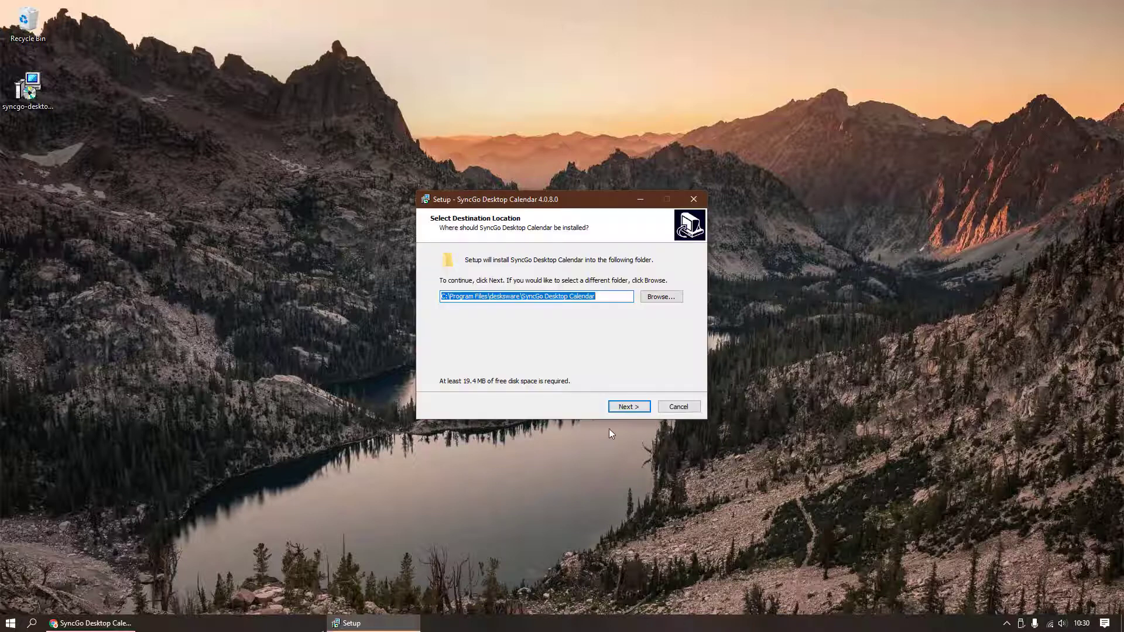
{"action": "left_click", "coordinate": [627, 407]}
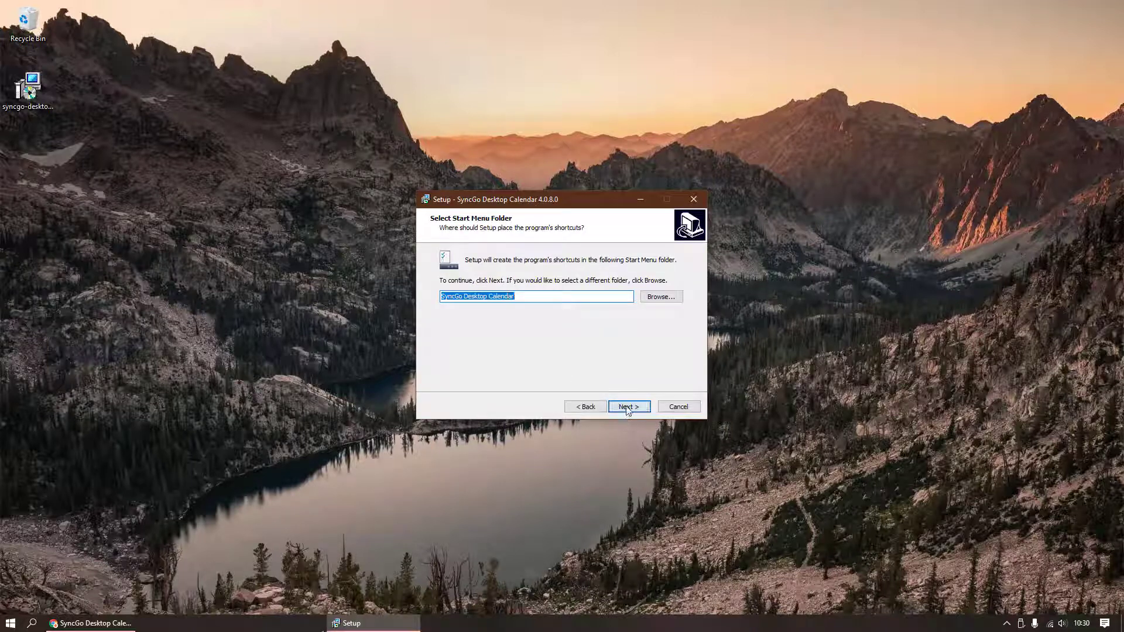
{"action": "left_click", "coordinate": [626, 408]}
{"action": "left_click", "coordinate": [628, 407]}
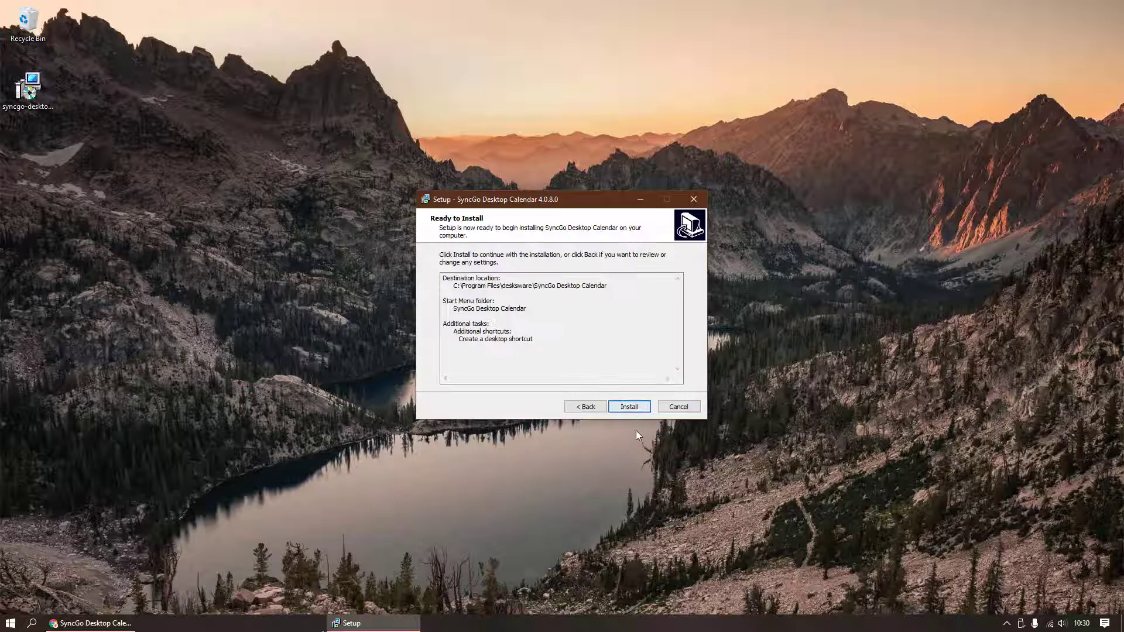
{"action": "left_click", "coordinate": [638, 408]}
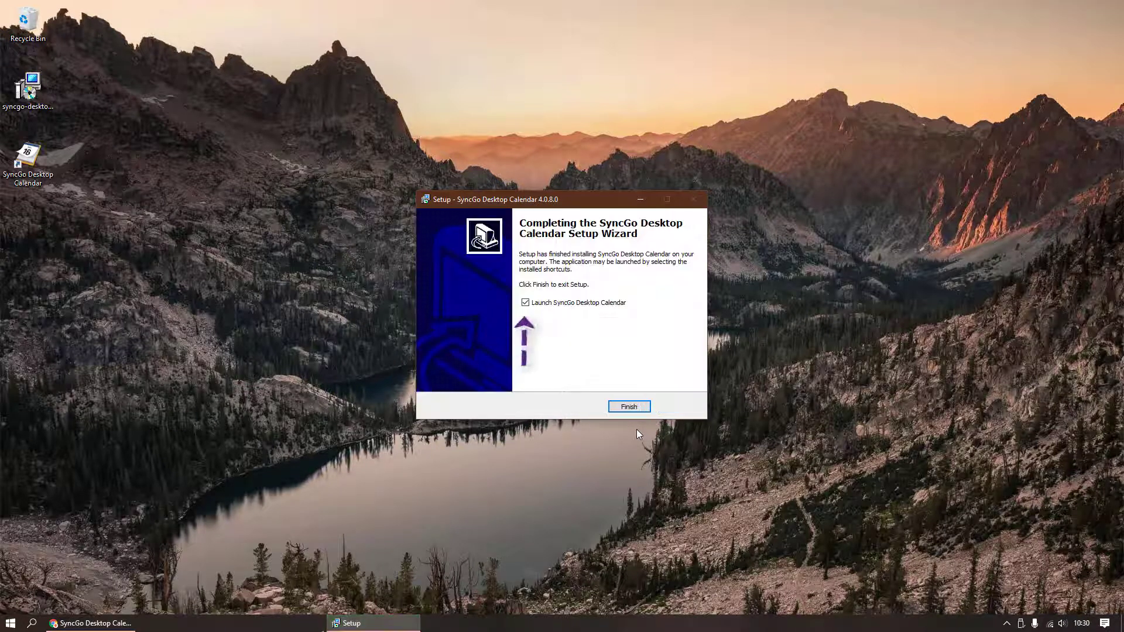
{"action": "left_click", "coordinate": [629, 407]}
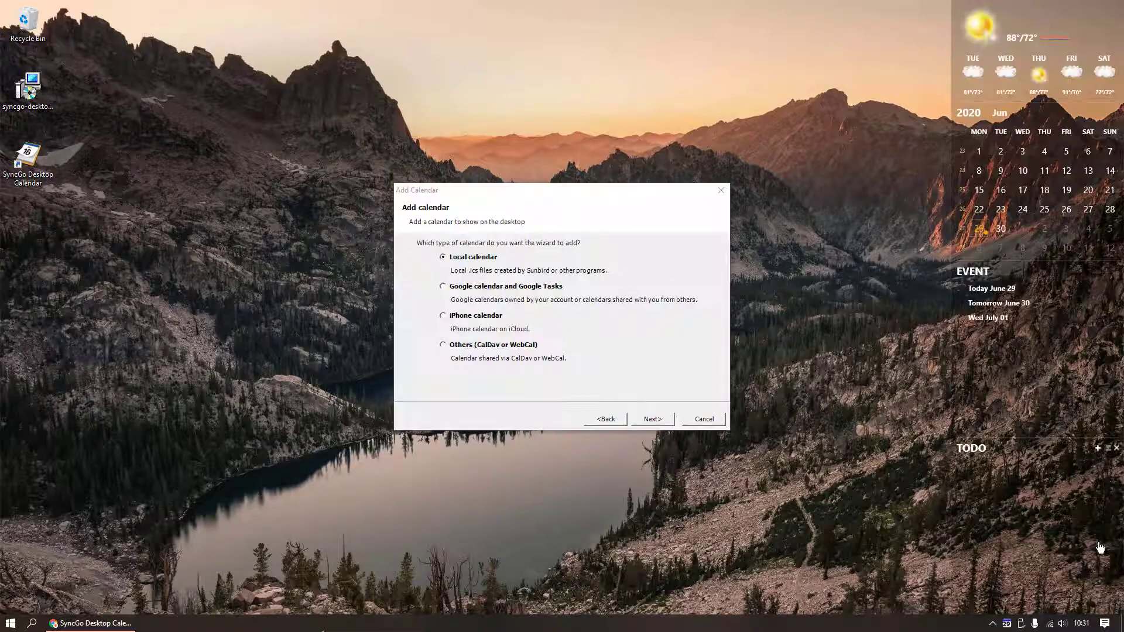
- Pick Google calendar and Google Tasks in Add Calendar, keeping the Personal calendar type
{"action": "left_click", "coordinate": [561, 422]}
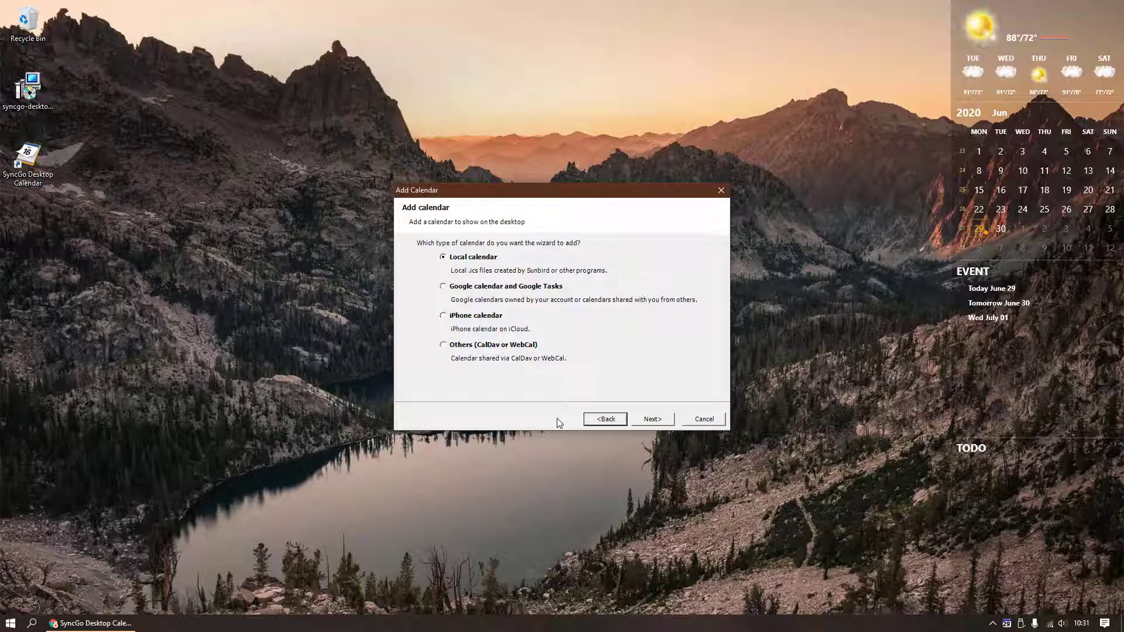
{"action": "left_click", "coordinate": [489, 286]}
{"action": "left_click", "coordinate": [651, 419]}
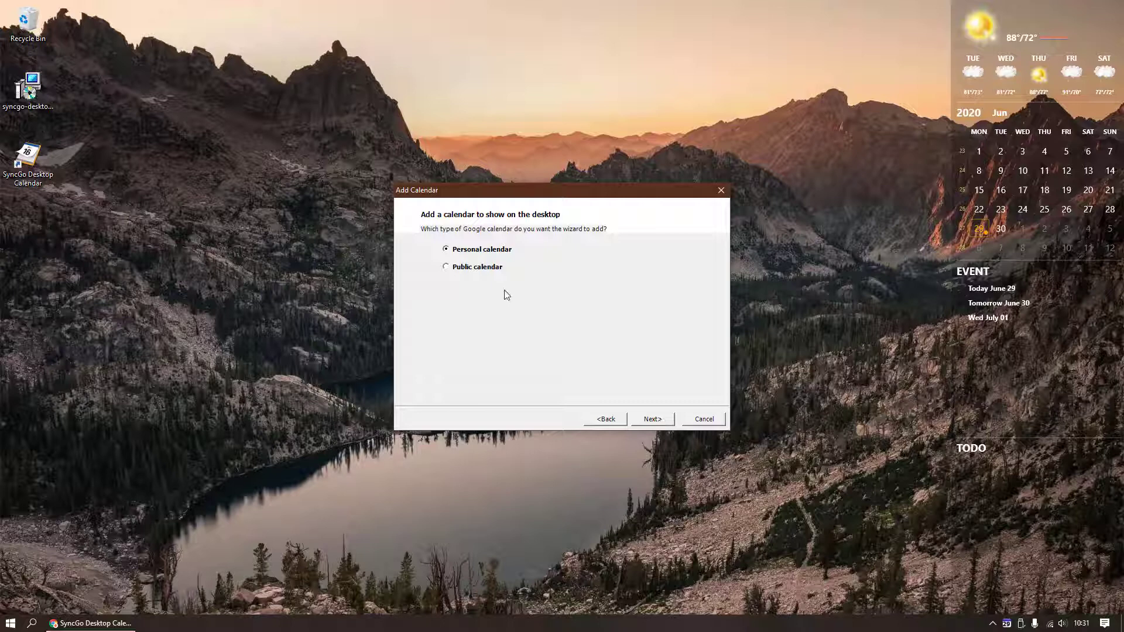
{"action": "left_click", "coordinate": [654, 420]}
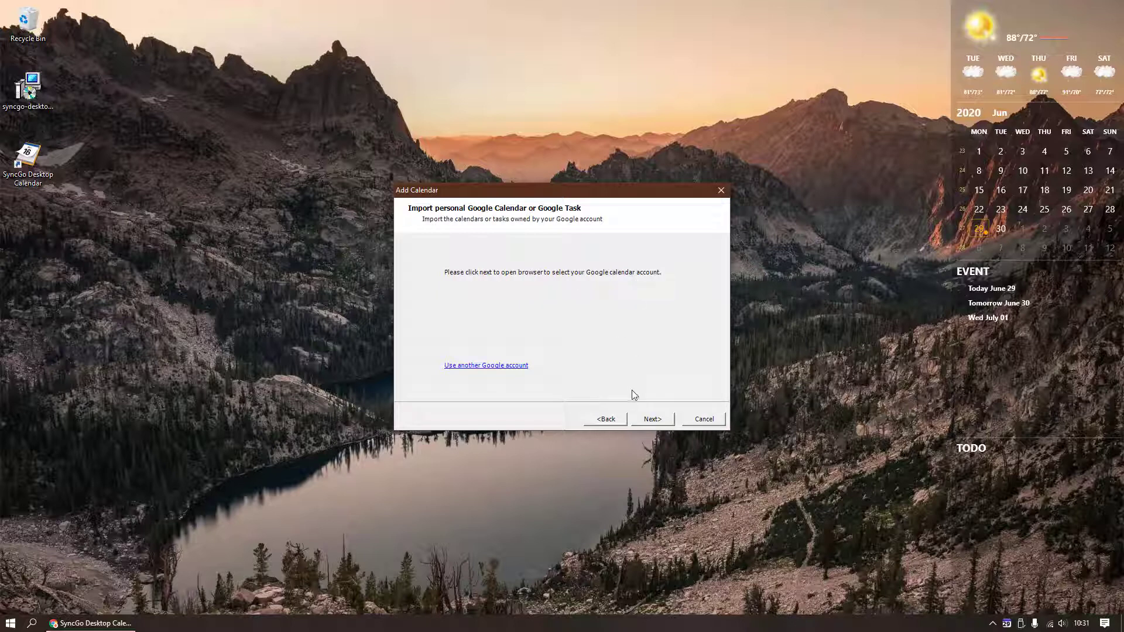
- Sign in to Google through the browser and import all Calendars and Tasks
{"action": "left_click", "coordinate": [648, 420]}
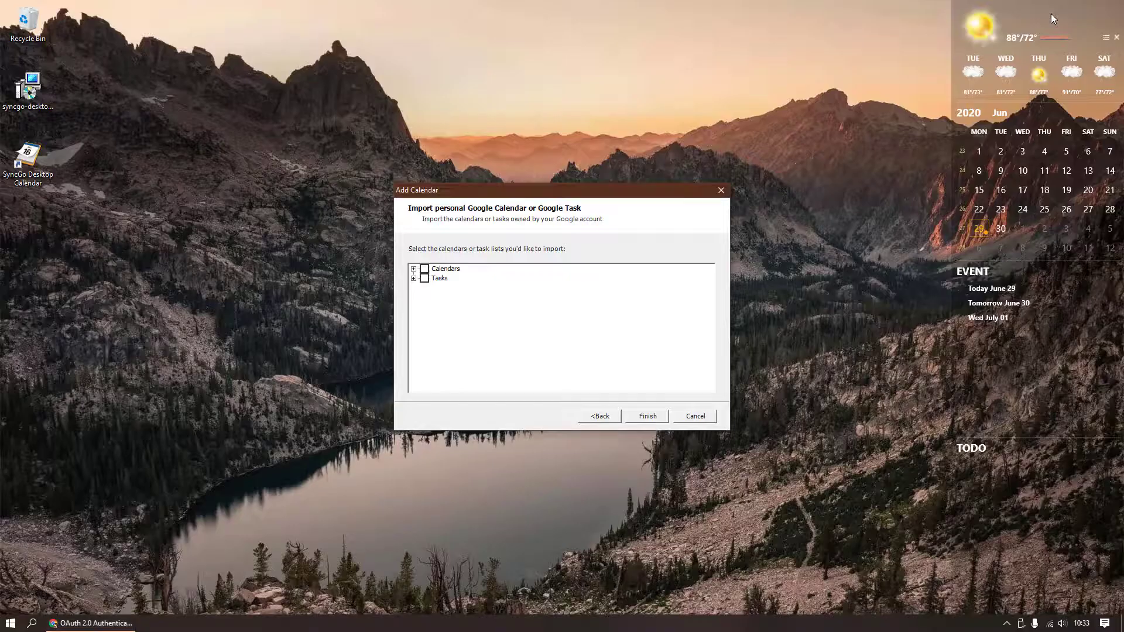
{"action": "left_click", "coordinate": [424, 269]}
{"action": "left_click", "coordinate": [425, 279]}
{"action": "left_click", "coordinate": [651, 416]}
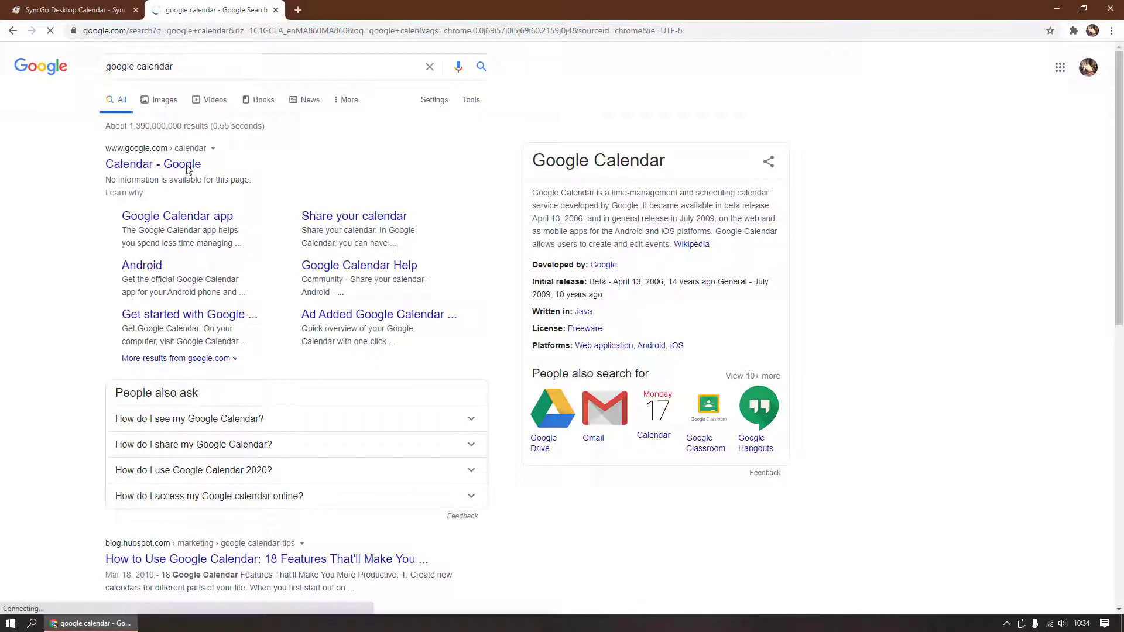
- Open the Calendar - Google search result, then minimize Chrome
{"action": "left_click", "coordinate": [153, 164]}
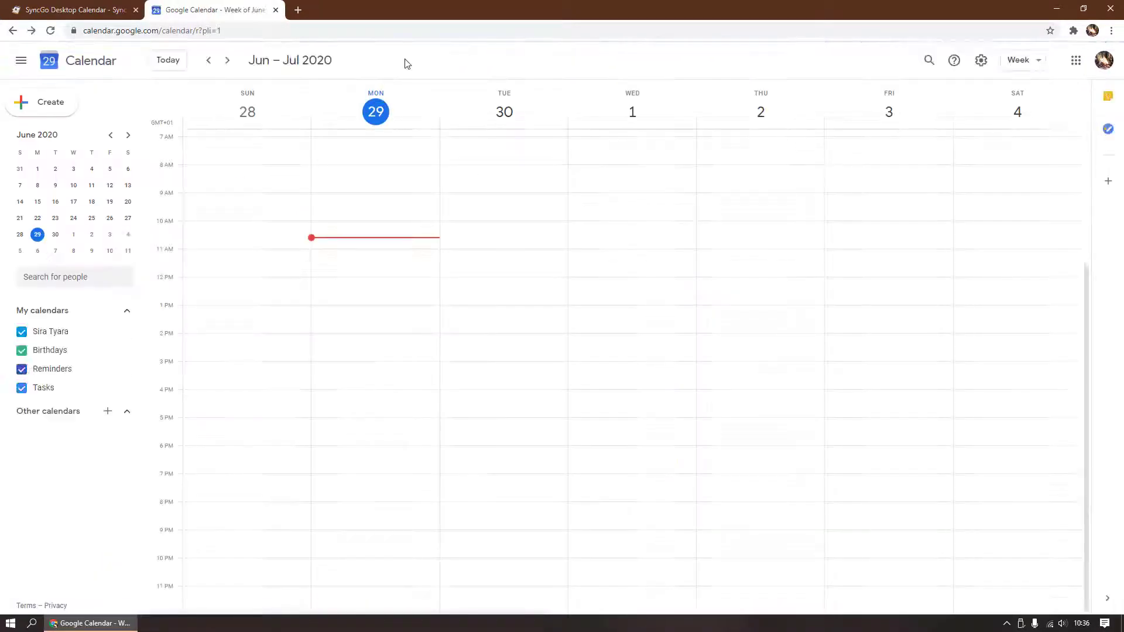
{"action": "left_click", "coordinate": [1062, 12]}
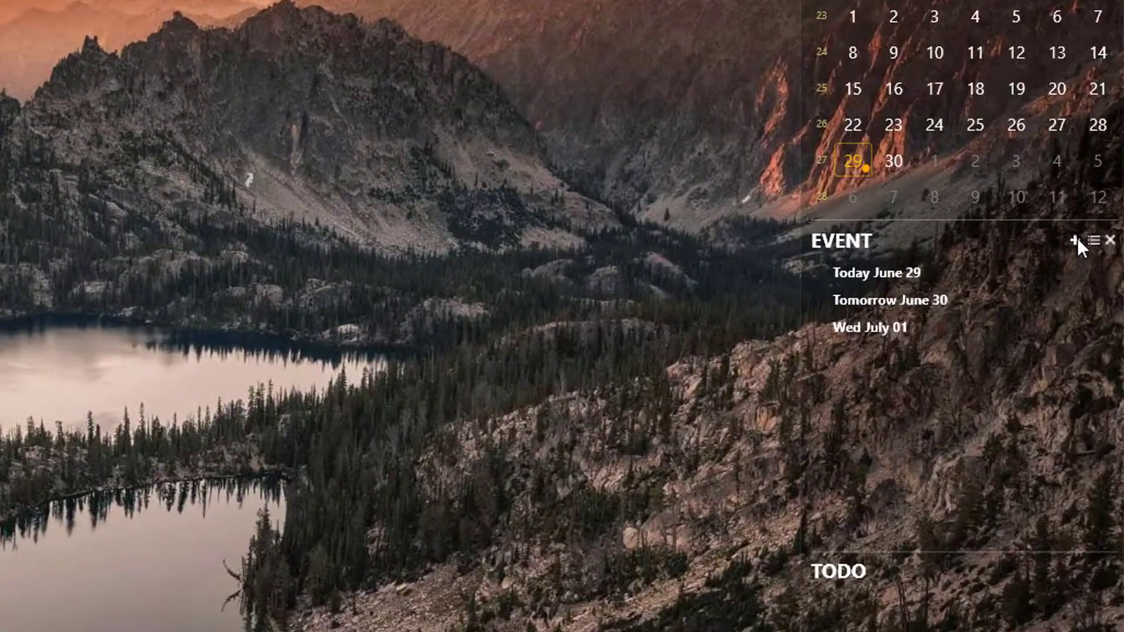
- Create '1st Event' for today at 08:00 described as 'Installation of SyncGo'
{"action": "left_click", "coordinate": [1097, 271]}
{"action": "type", "text": "1st E"}
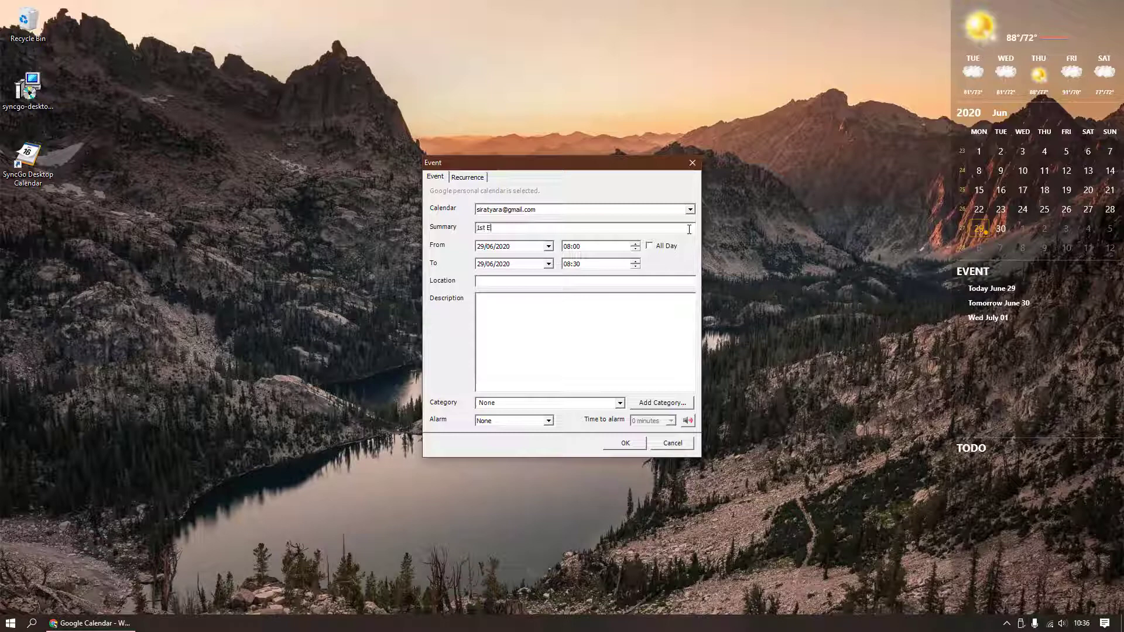
{"action": "type", "text": "vent"}
{"action": "left_click", "coordinate": [660, 328]}
{"action": "type", "text": "Installation of SyncGo"}
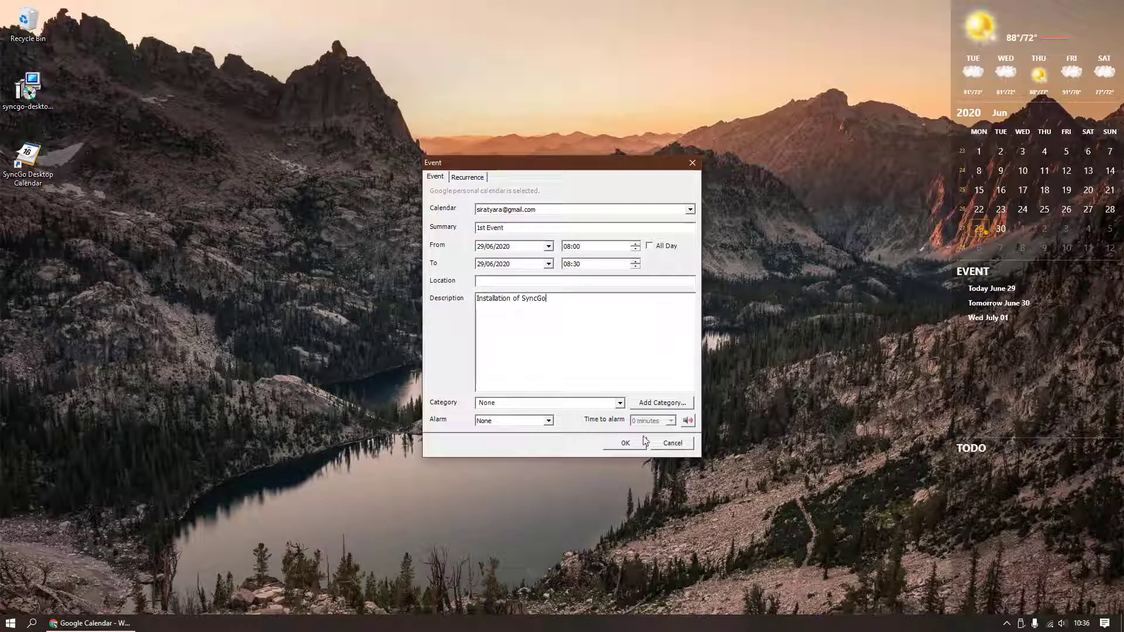
{"action": "left_click", "coordinate": [642, 444]}
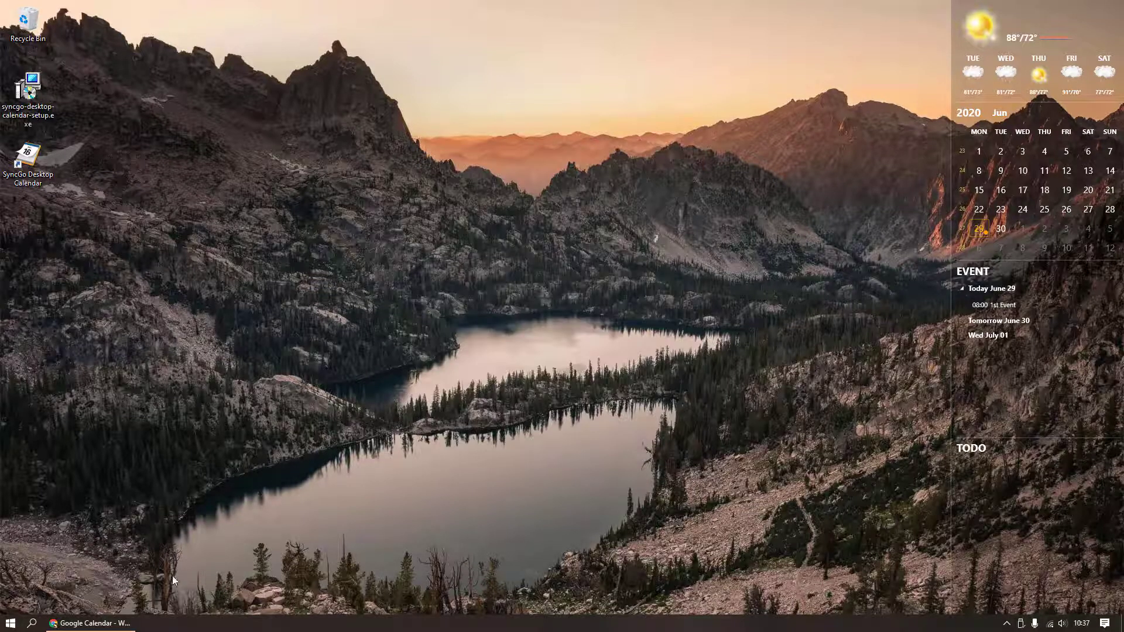
{"action": "left_click", "coordinate": [91, 623]}
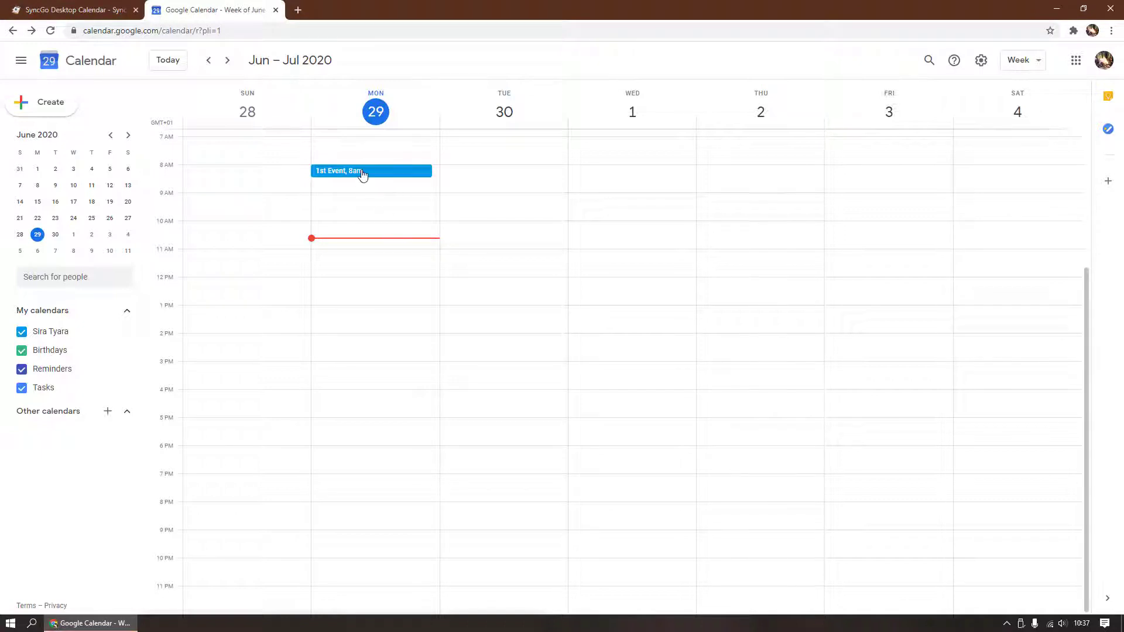
{"action": "left_click", "coordinate": [363, 174]}
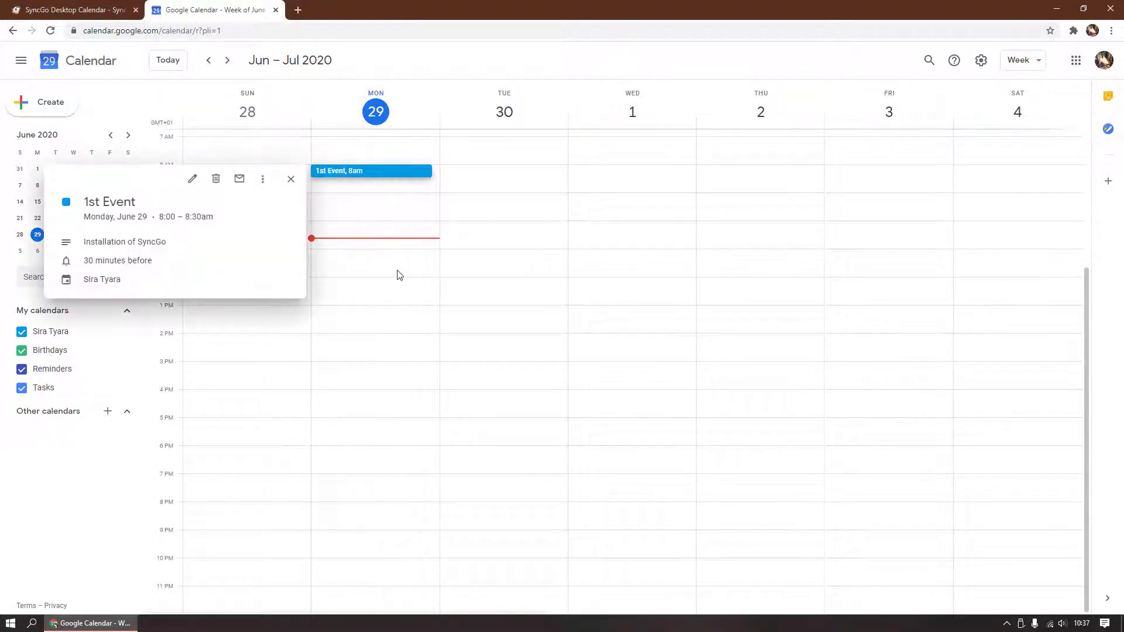
{"action": "left_click", "coordinate": [291, 179]}
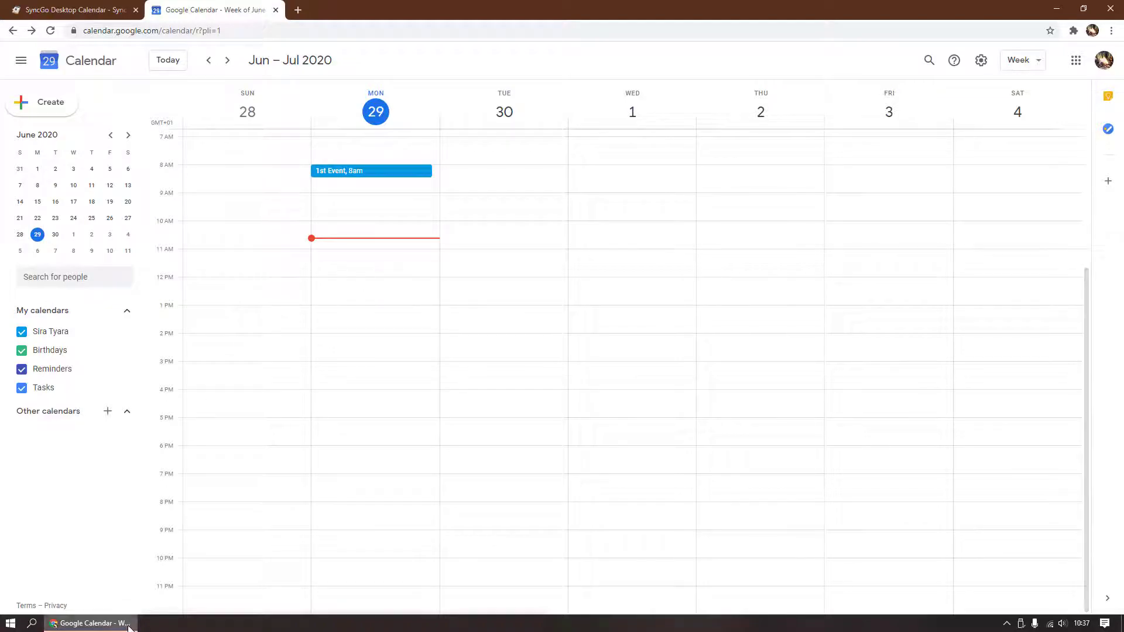
{"action": "left_click", "coordinate": [91, 622]}
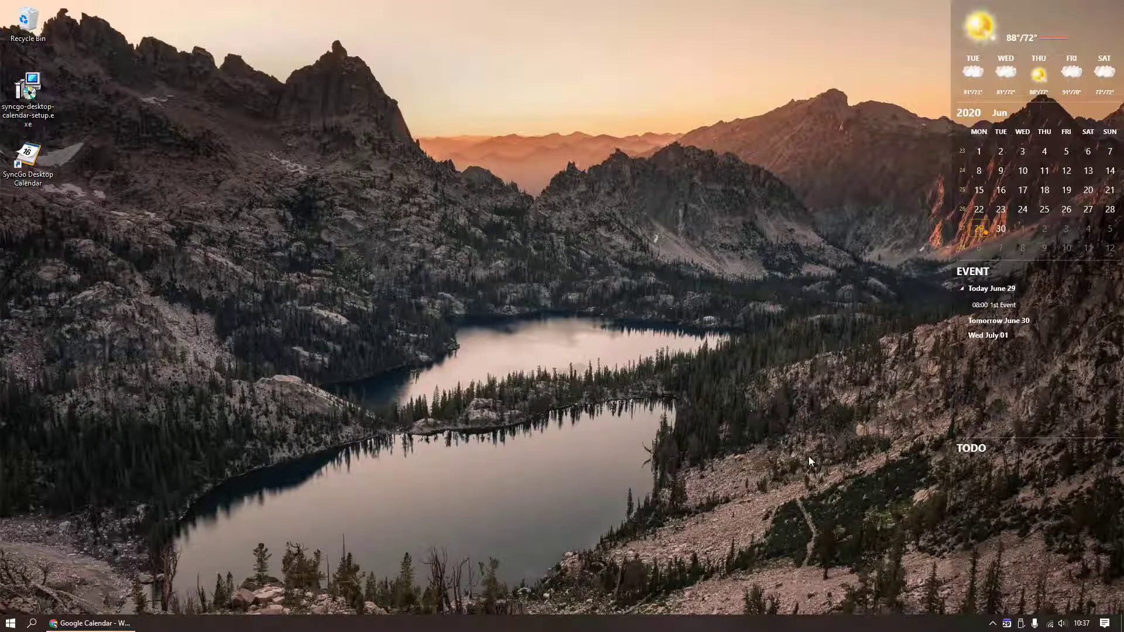
- In the full calendar window, drag 1st Event to 10:00 Monday 29, then switch to Chrome
{"action": "right_click", "coordinate": [1007, 623]}
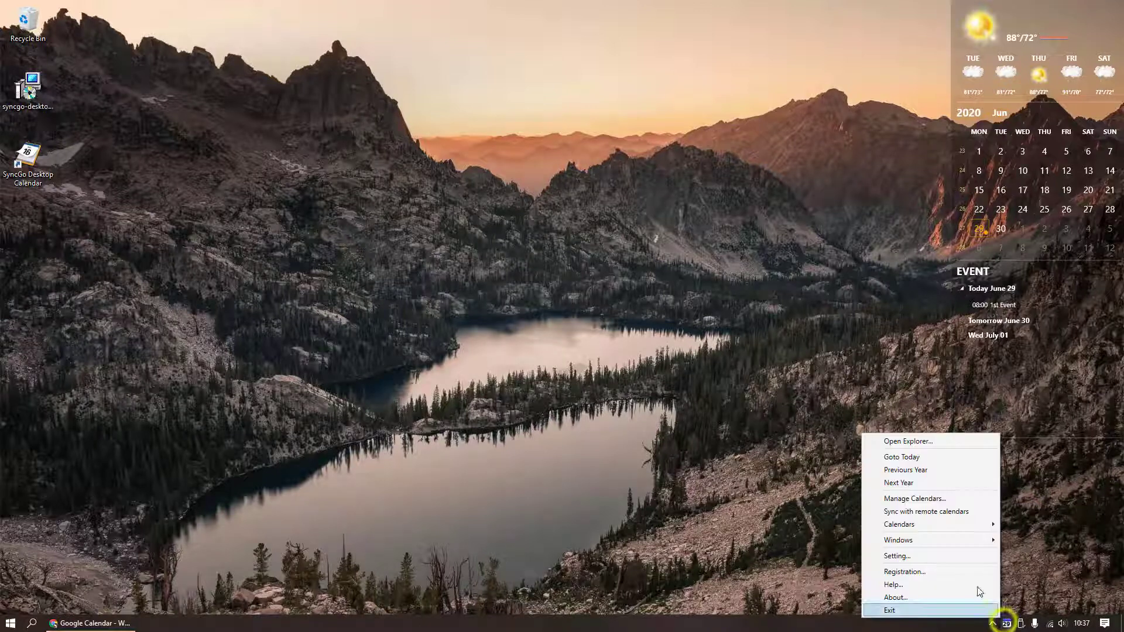
{"action": "left_click", "coordinate": [905, 443]}
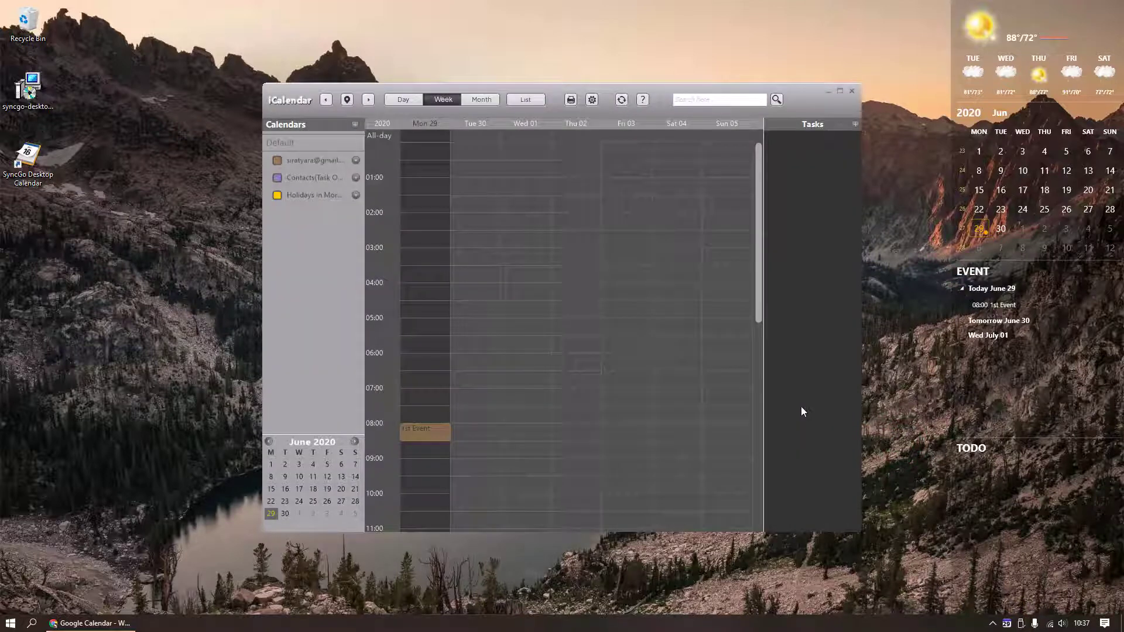
{"action": "left_click_drag", "start_coordinate": [427, 434], "coordinate": [438, 507]}
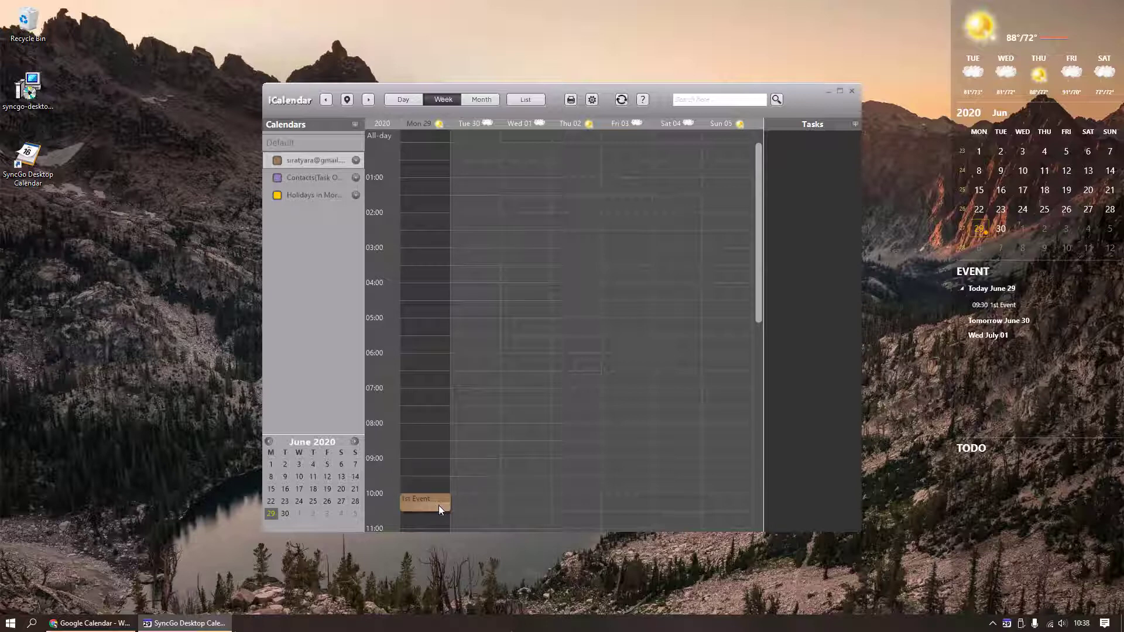
{"action": "left_click", "coordinate": [851, 92]}
{"action": "left_click", "coordinate": [123, 624]}
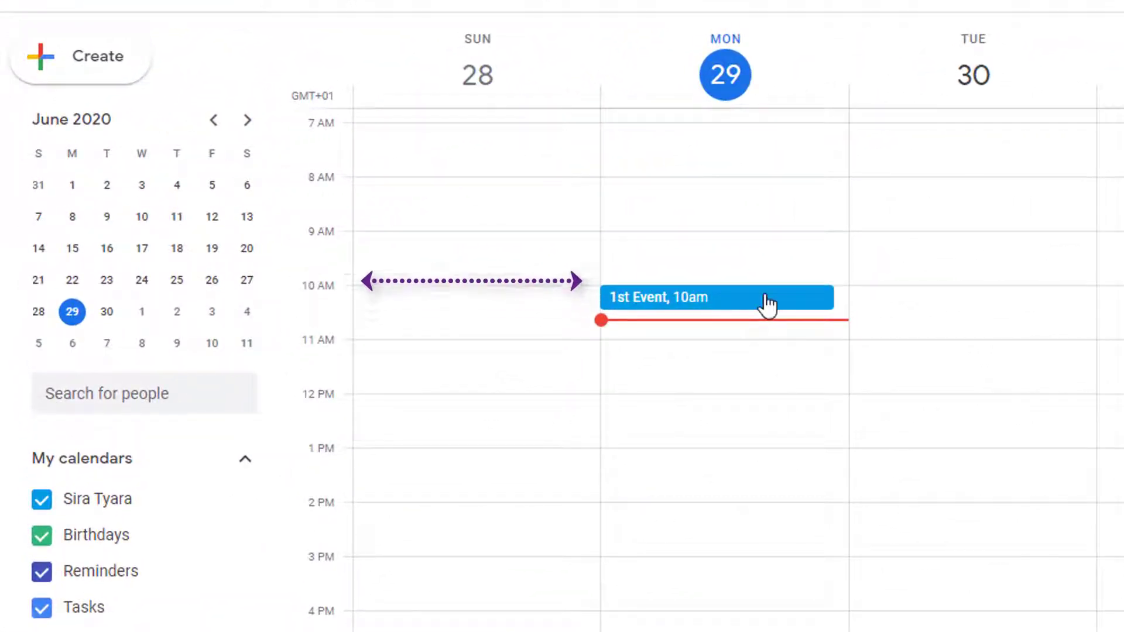
- View 1st Event's details at 10am Monday in Google Calendar, then minimize Chrome
{"action": "left_click", "coordinate": [766, 304]}
{"action": "left_click", "coordinate": [560, 316]}
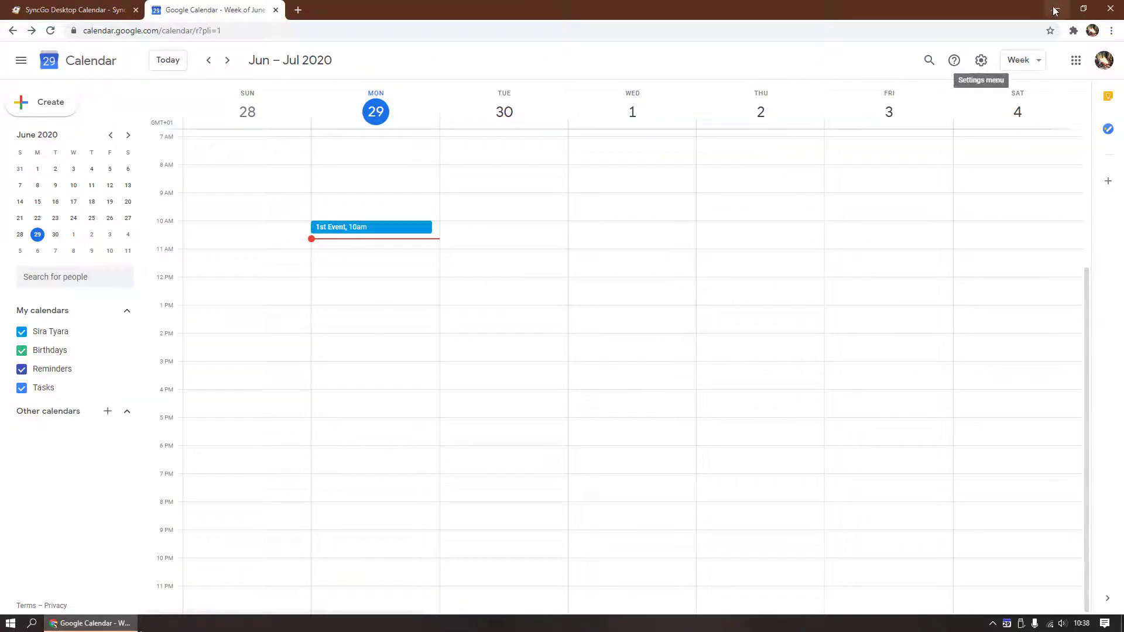
{"action": "left_click", "coordinate": [1054, 8]}
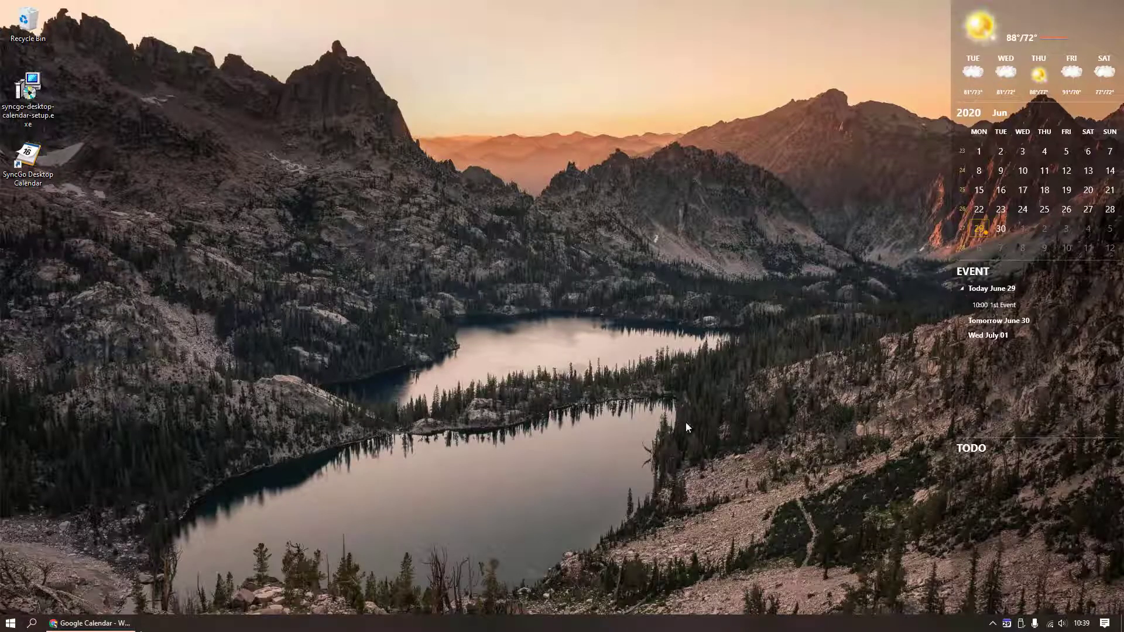
- Create '1st Todo Task' in My Tasks with due date 30/06/2020
{"action": "mouse_move", "coordinate": [1036, 448]}
{"action": "left_click", "coordinate": [1098, 449]}
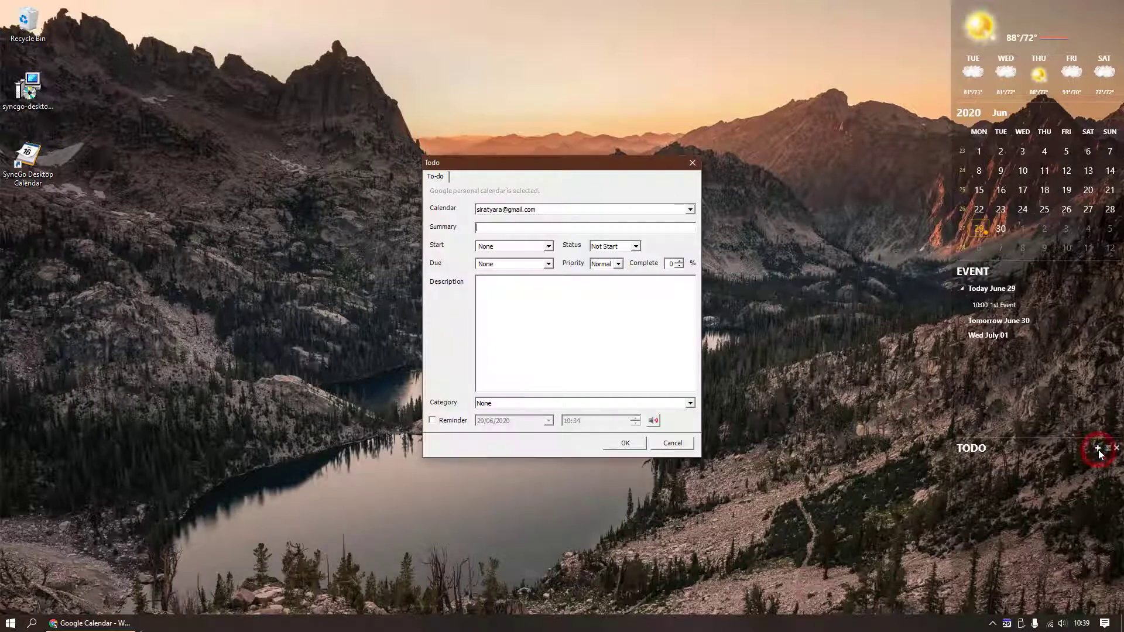
{"action": "left_click", "coordinate": [690, 209]}
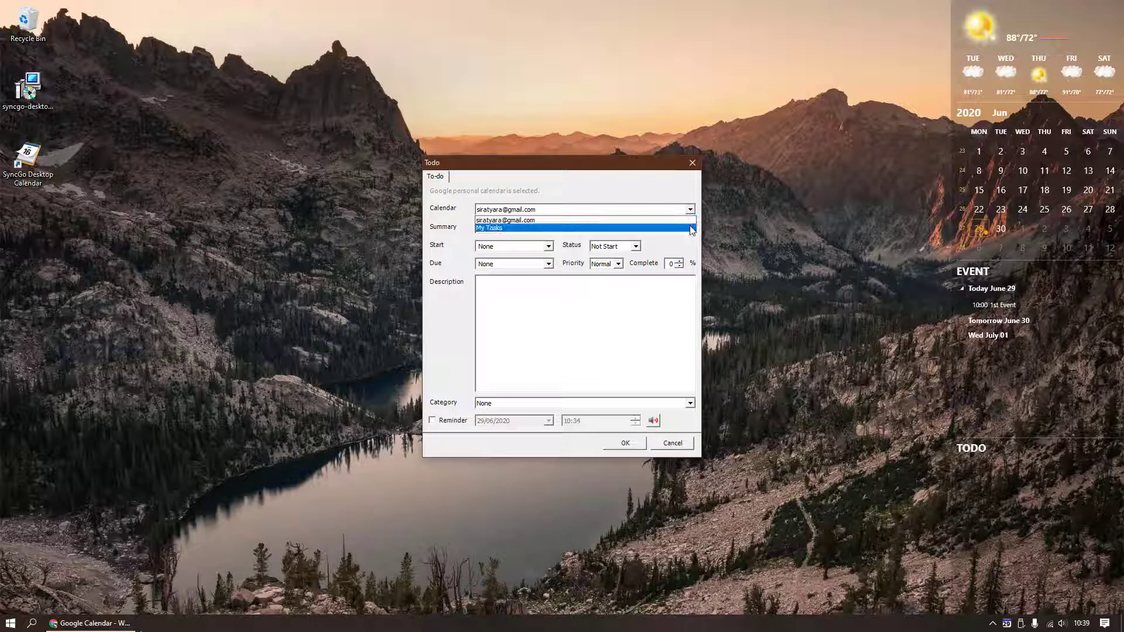
{"action": "left_click", "coordinate": [691, 227]}
{"action": "type", "text": "1st Todo Task"}
{"action": "left_click", "coordinate": [666, 302]}
{"action": "type", "text": "This is my first ToDo Task"}
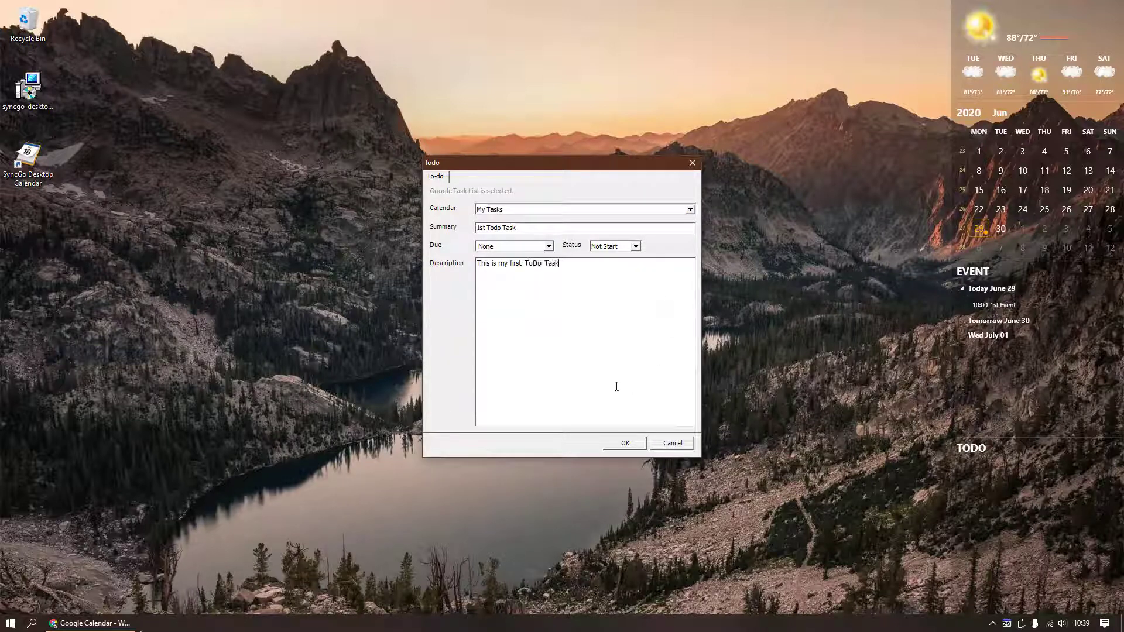
{"action": "left_click", "coordinate": [548, 246]}
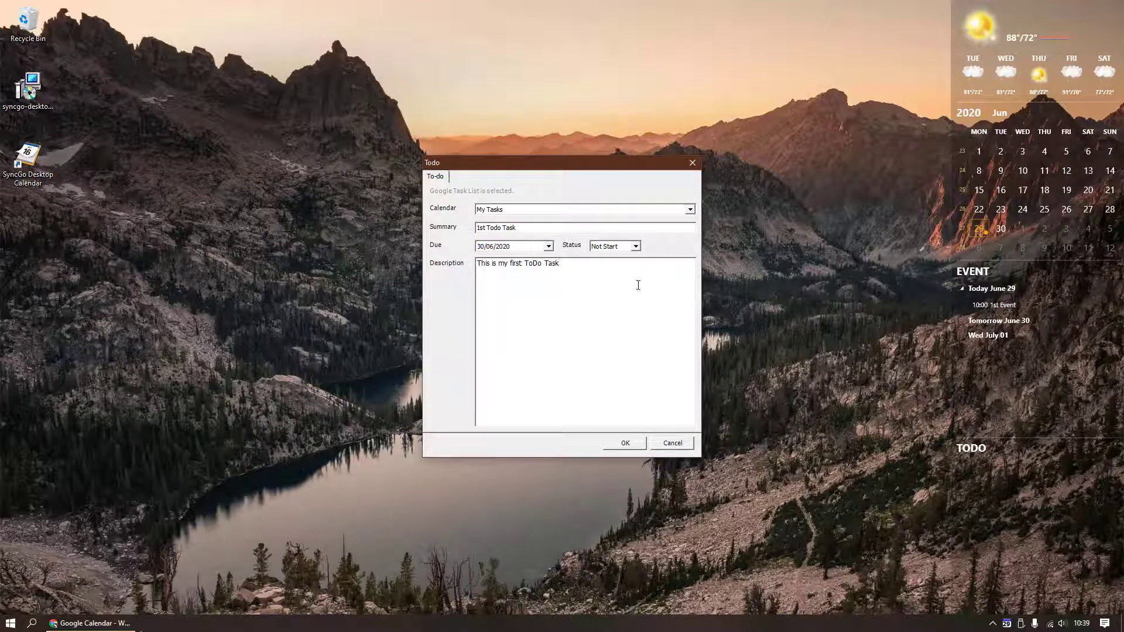
{"action": "left_click", "coordinate": [628, 443]}
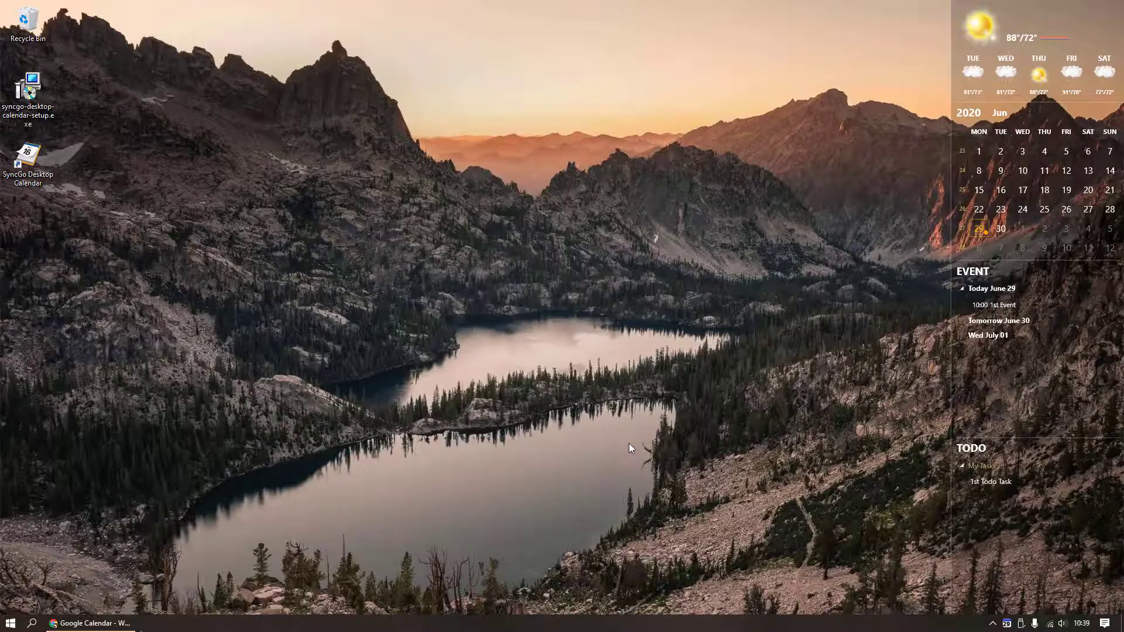
- Check 1st Todo Task in Google's Tasks panel, then tick it complete in the widget
{"action": "left_click", "coordinate": [82, 624]}
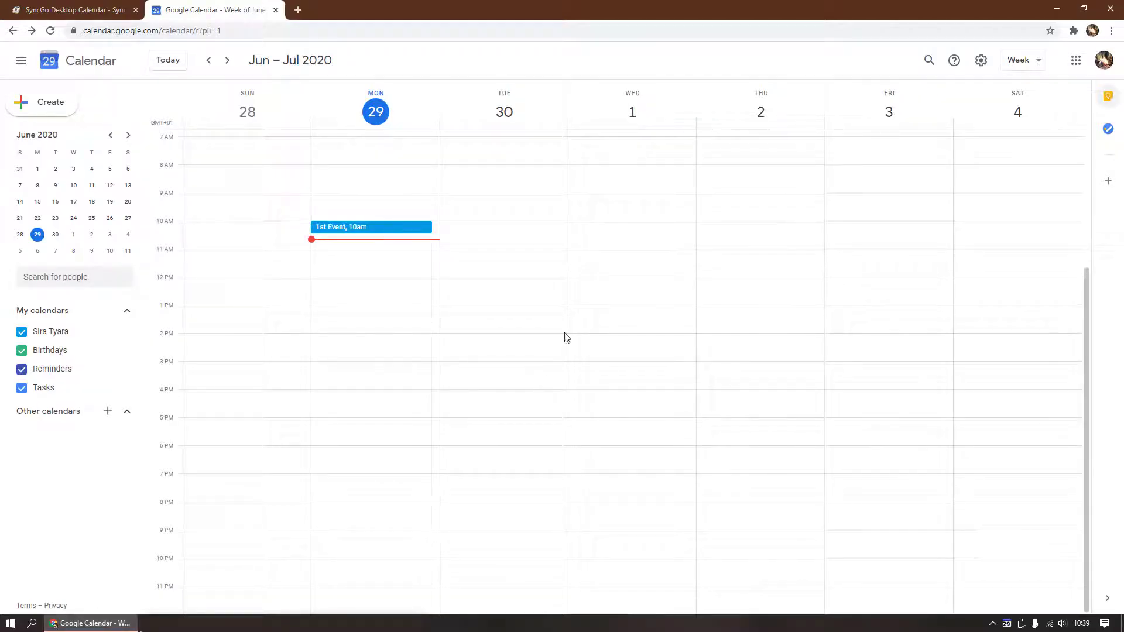
{"action": "left_click", "coordinate": [1108, 129]}
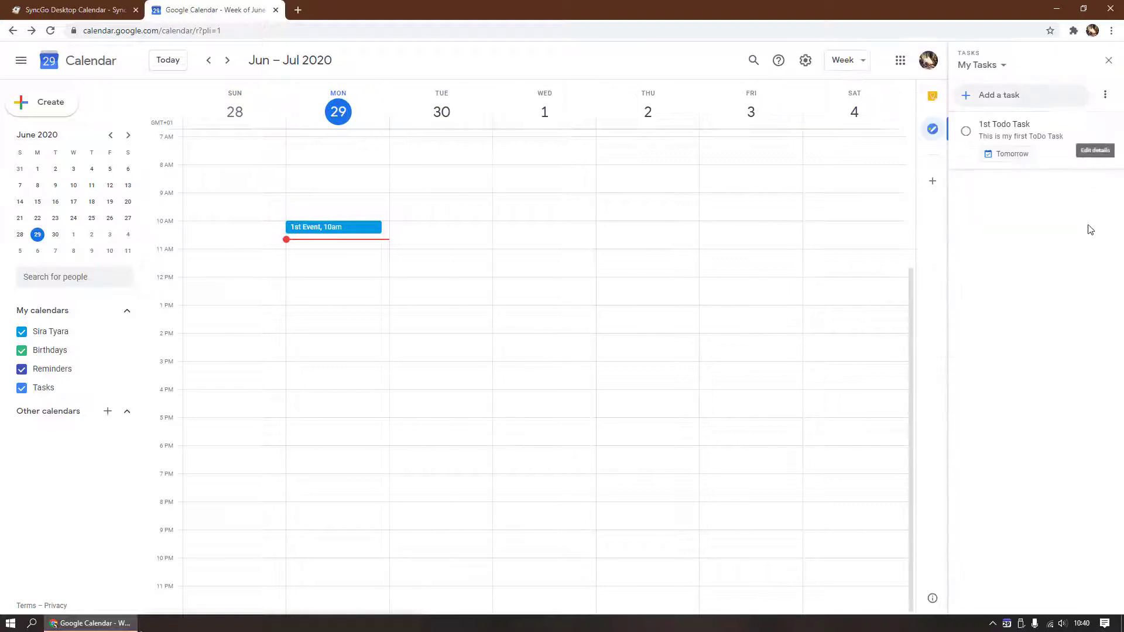
{"action": "left_click", "coordinate": [1108, 60]}
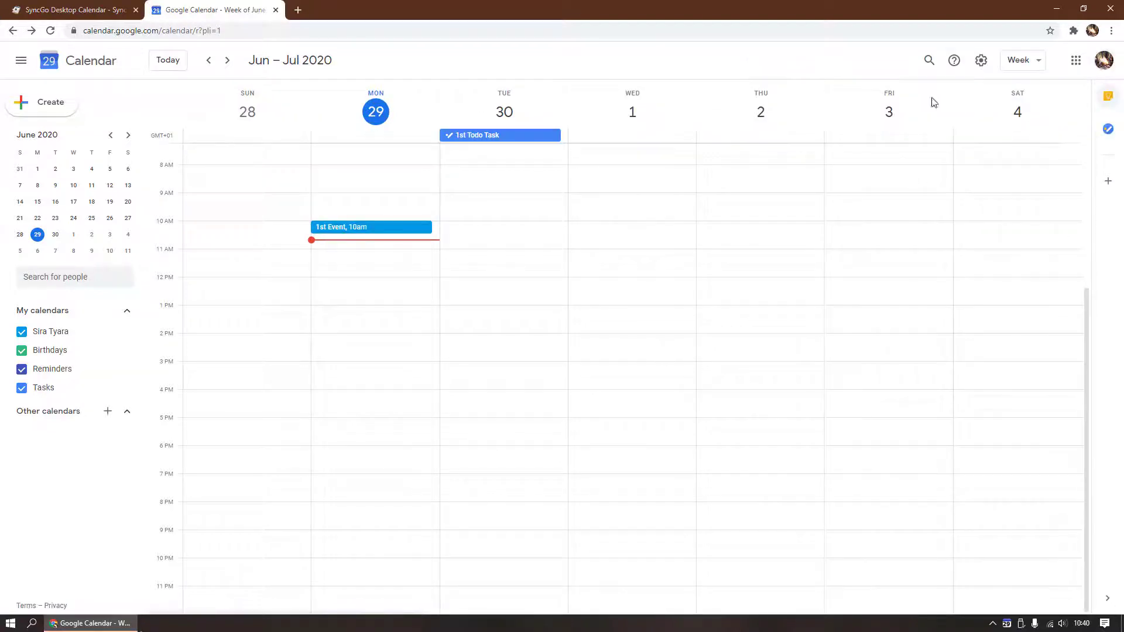
{"action": "left_click", "coordinate": [1060, 6]}
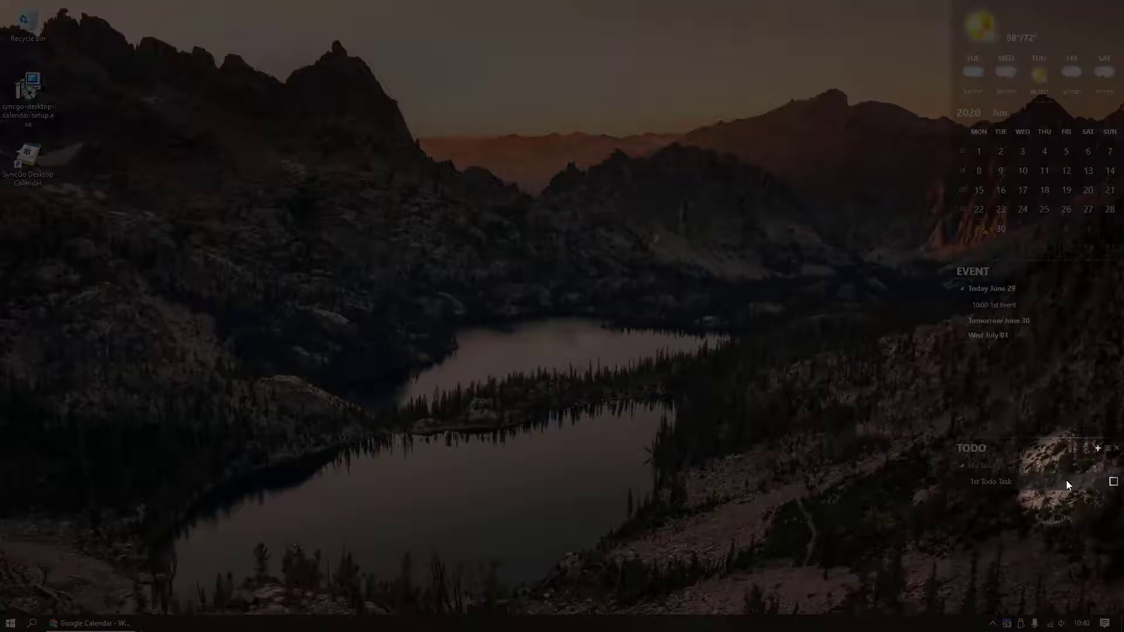
{"action": "left_click", "coordinate": [1113, 481]}
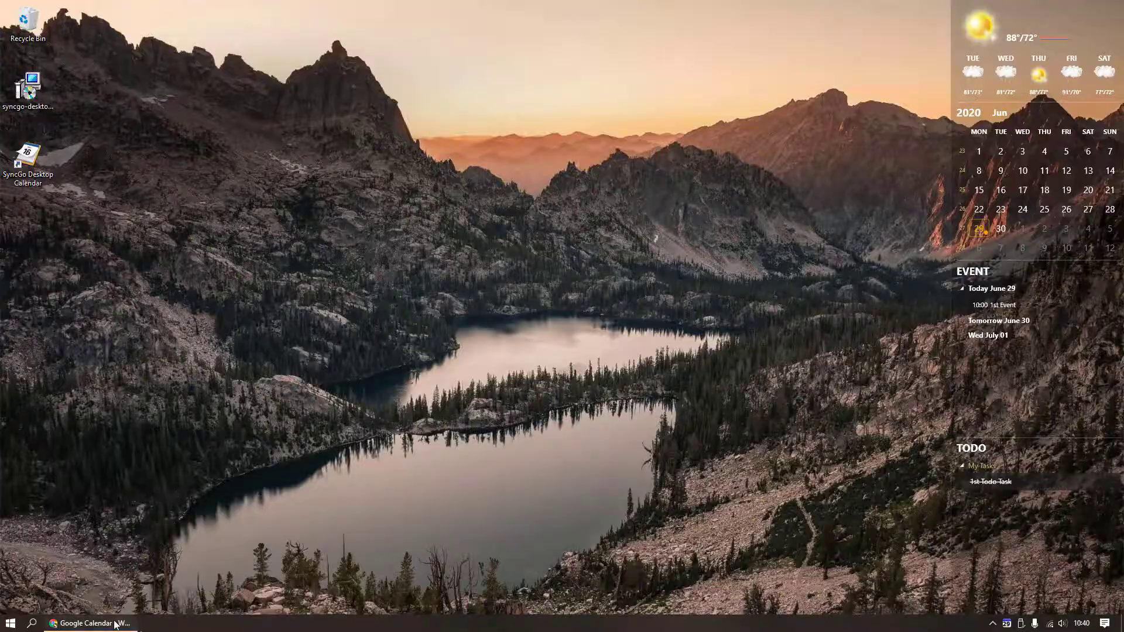
{"action": "left_click", "coordinate": [88, 623]}
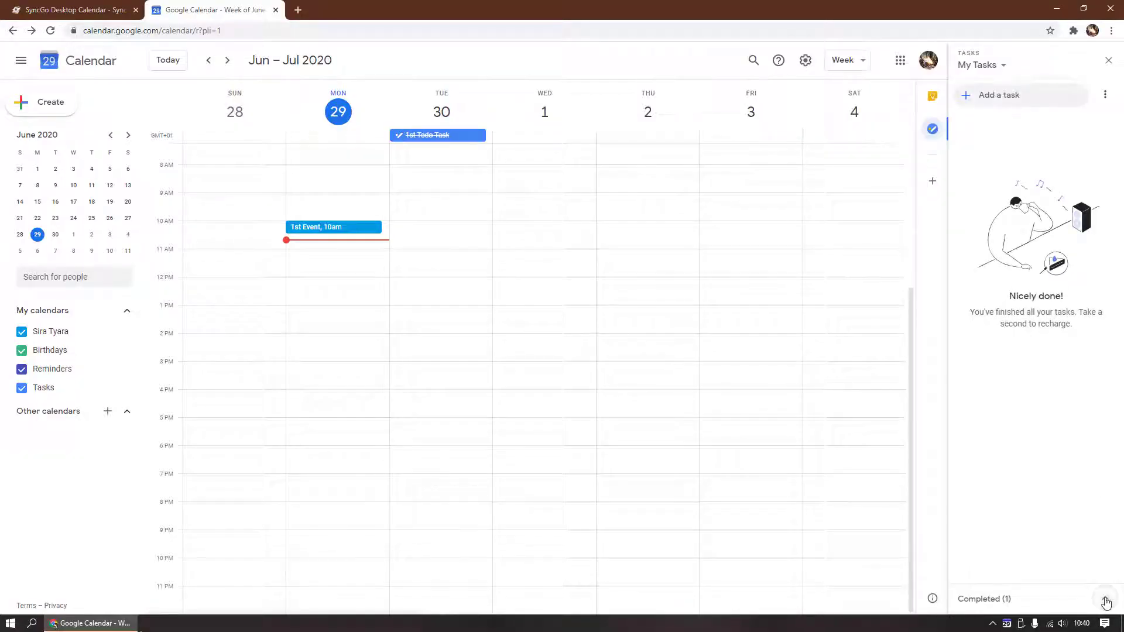
{"action": "left_click", "coordinate": [1105, 601]}
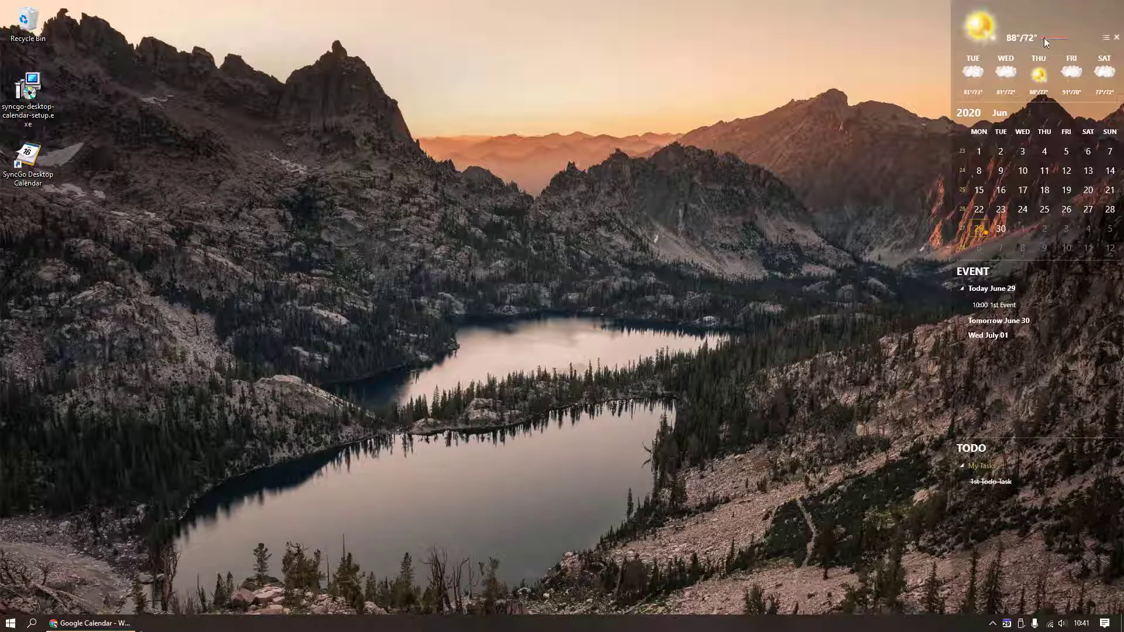
- Set the weather location to Berlin
{"action": "left_click", "coordinate": [1106, 38]}
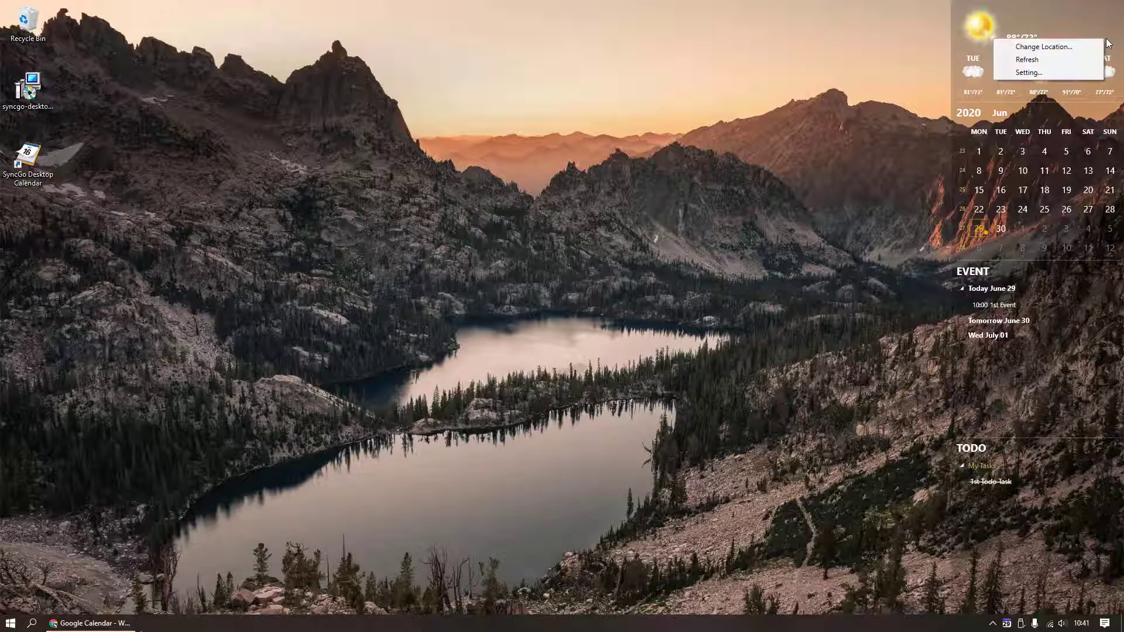
{"action": "left_click", "coordinate": [1073, 47]}
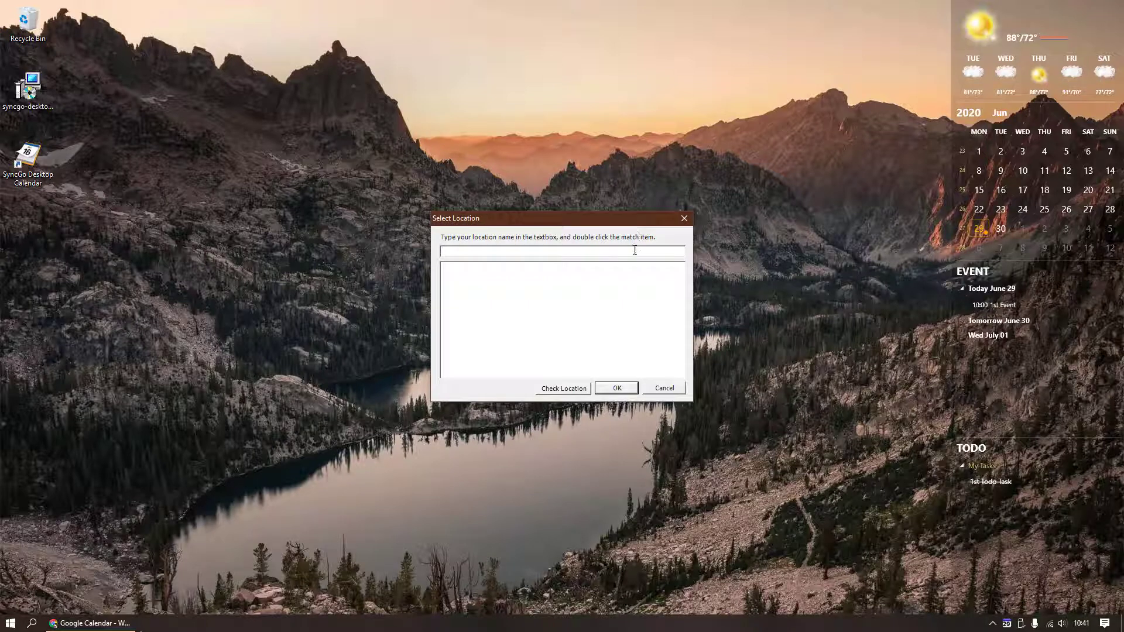
{"action": "type", "text": "Berlin"}
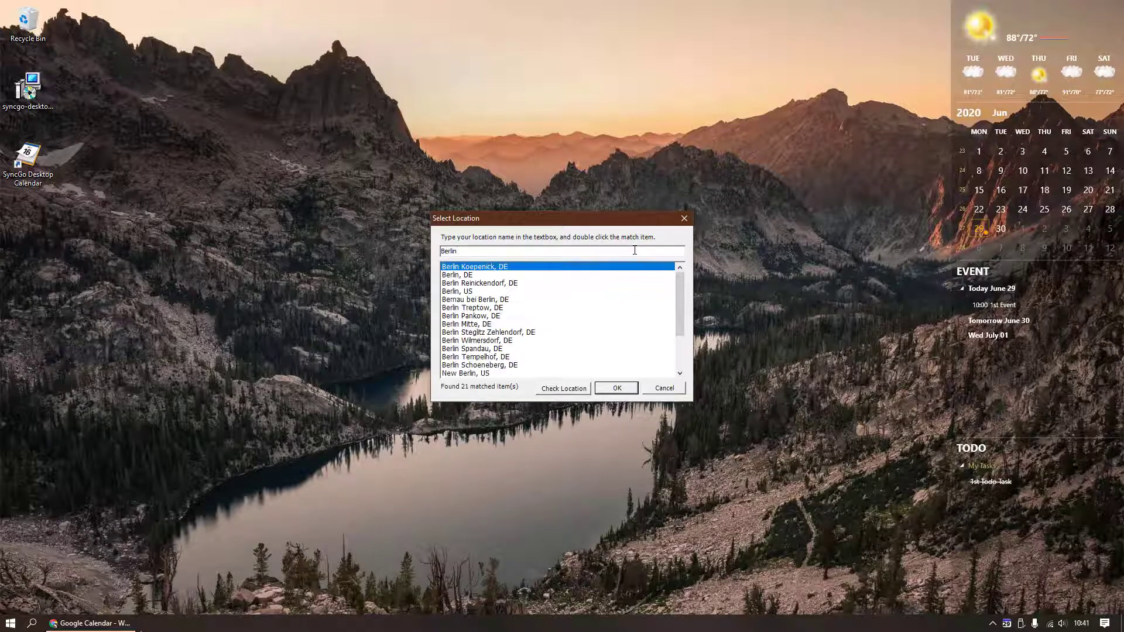
{"action": "double_click", "coordinate": [483, 275]}
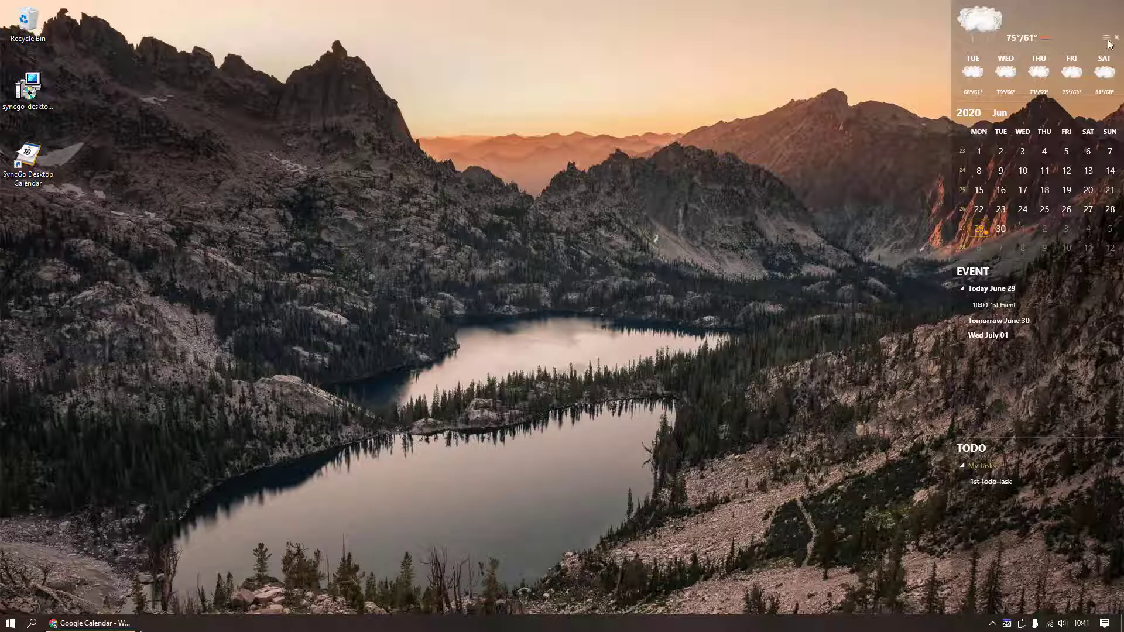
- Switch the weather temperature unit to Centigrade
{"action": "left_click", "coordinate": [1107, 39]}
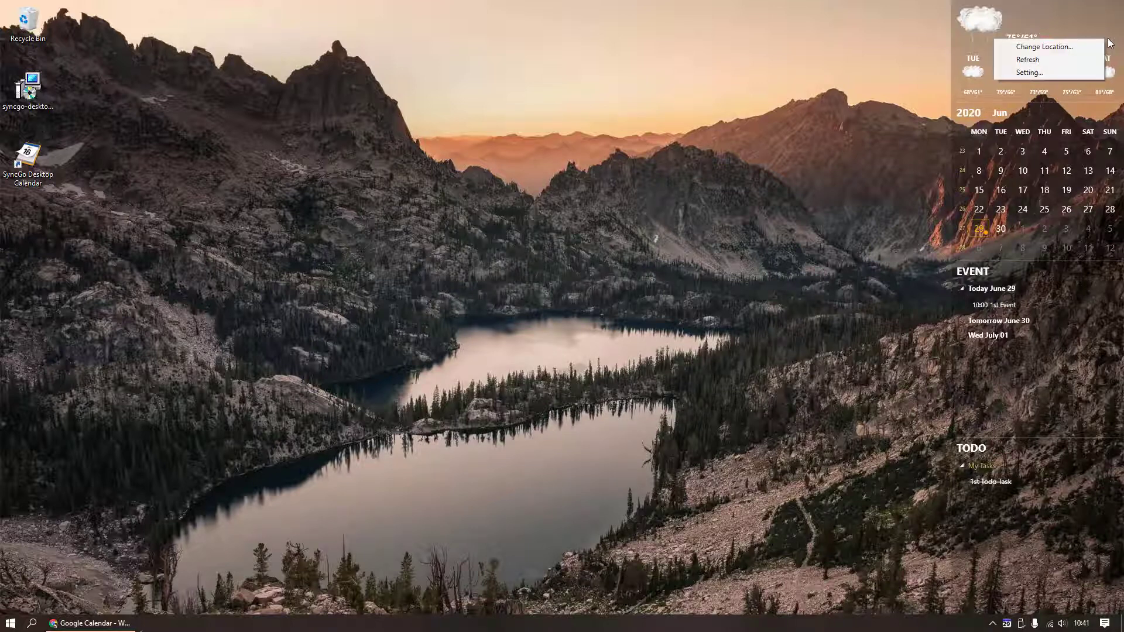
{"action": "left_click", "coordinate": [1082, 72]}
{"action": "left_click", "coordinate": [443, 242]}
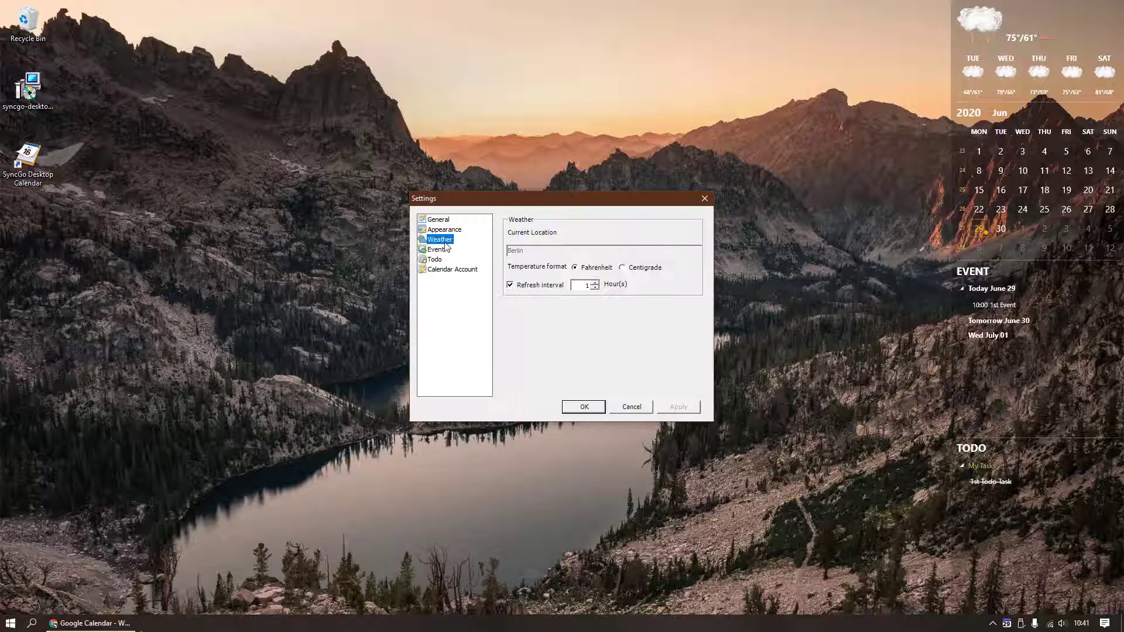
{"action": "left_click", "coordinate": [642, 267]}
{"action": "left_click", "coordinate": [581, 409]}
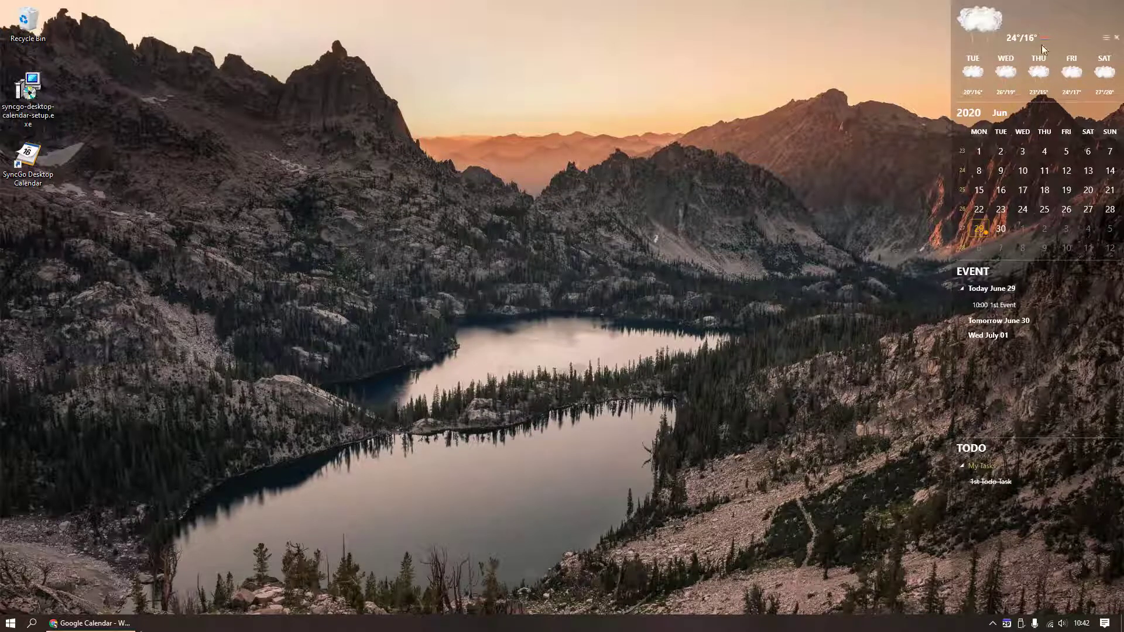
{"action": "left_click", "coordinate": [1106, 38]}
- Pick the Glass2 skin in the Appearance settings and confirm it
{"action": "left_click", "coordinate": [1042, 71]}
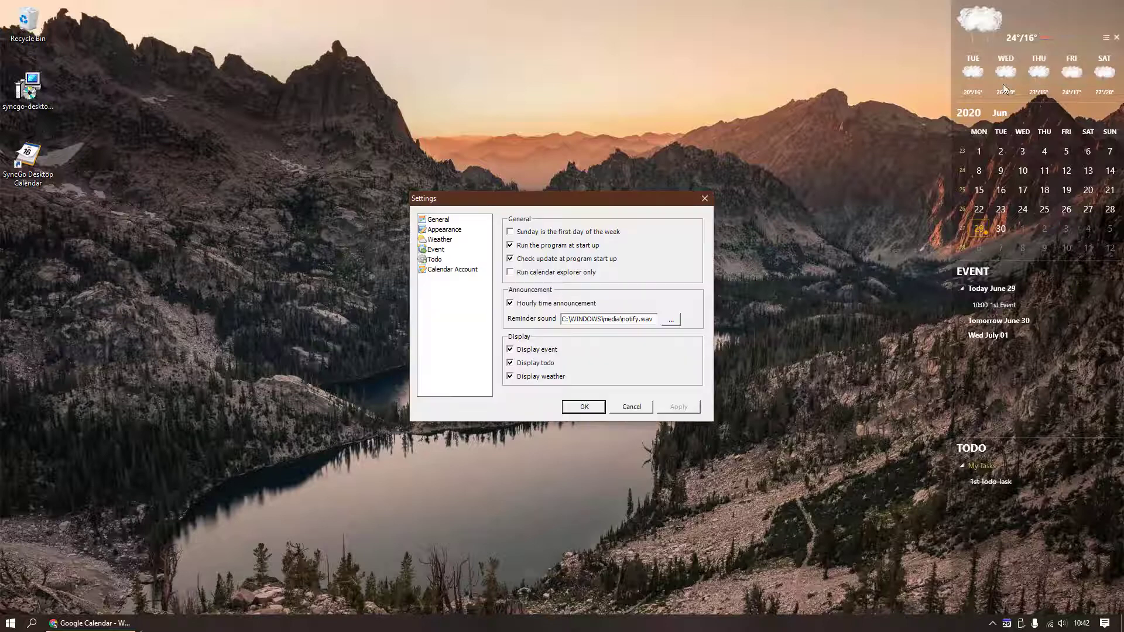
{"action": "left_click", "coordinate": [447, 232]}
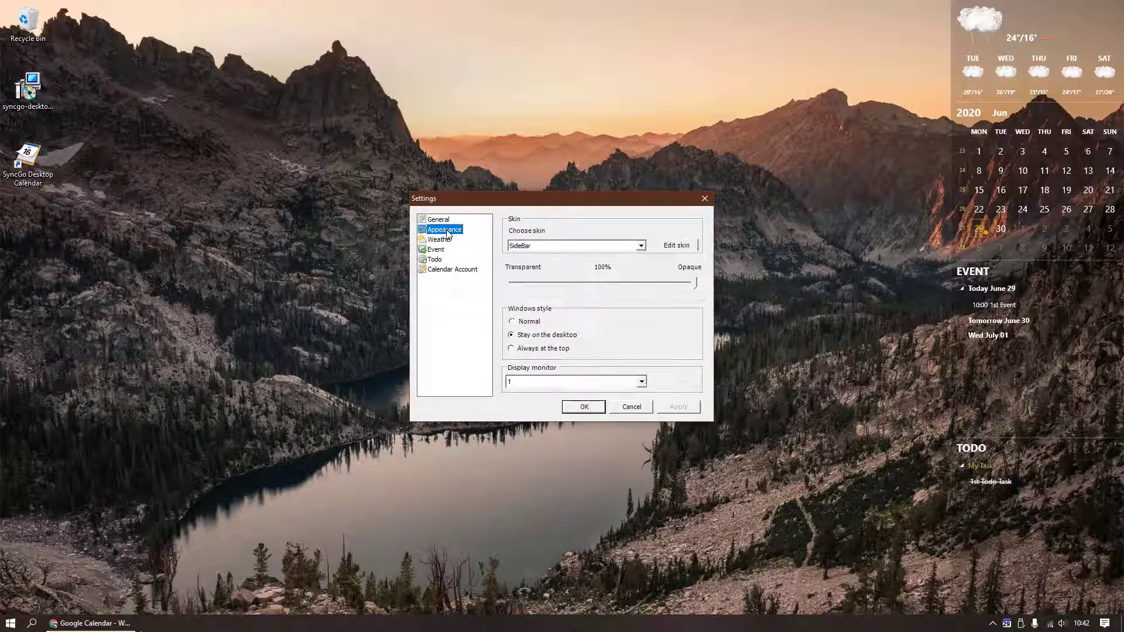
{"action": "left_click", "coordinate": [641, 246]}
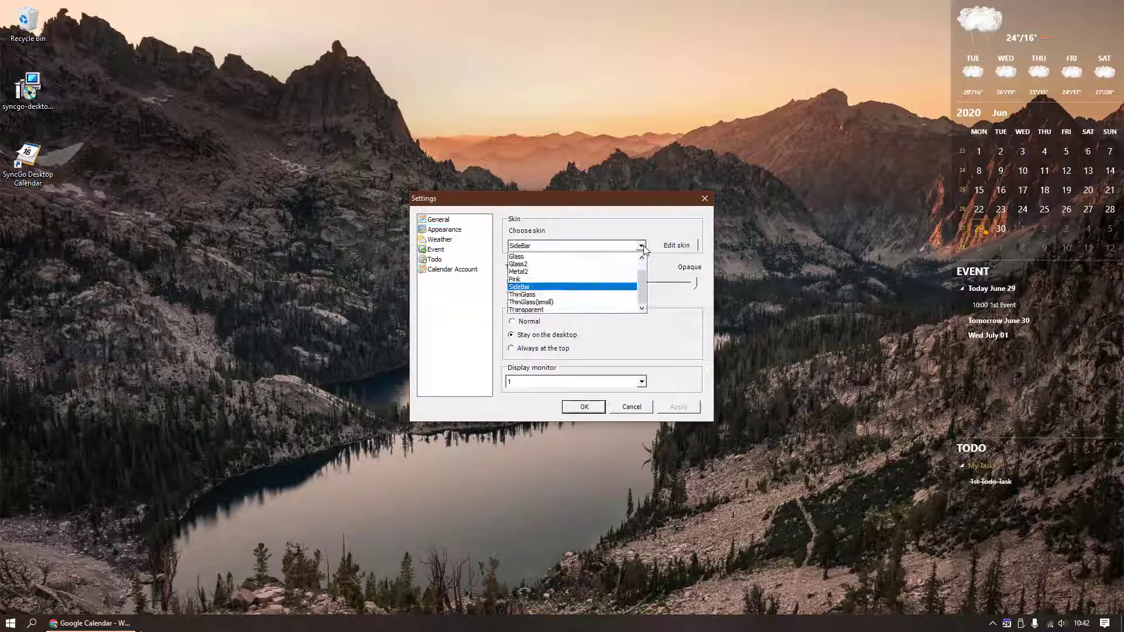
{"action": "left_click", "coordinate": [622, 264]}
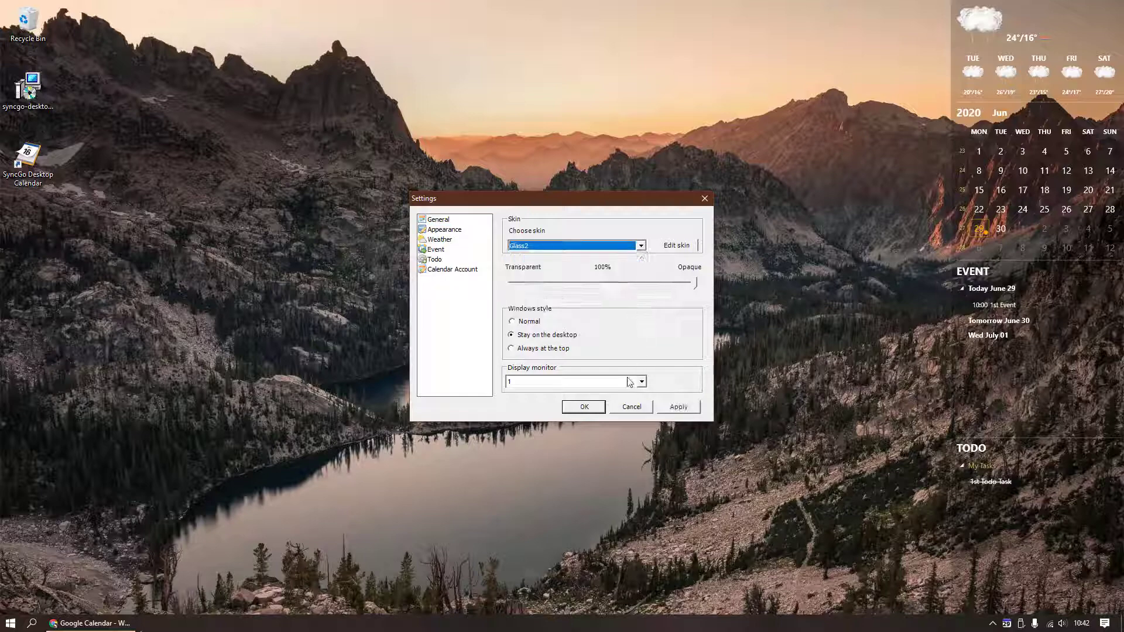
{"action": "left_click", "coordinate": [593, 408]}
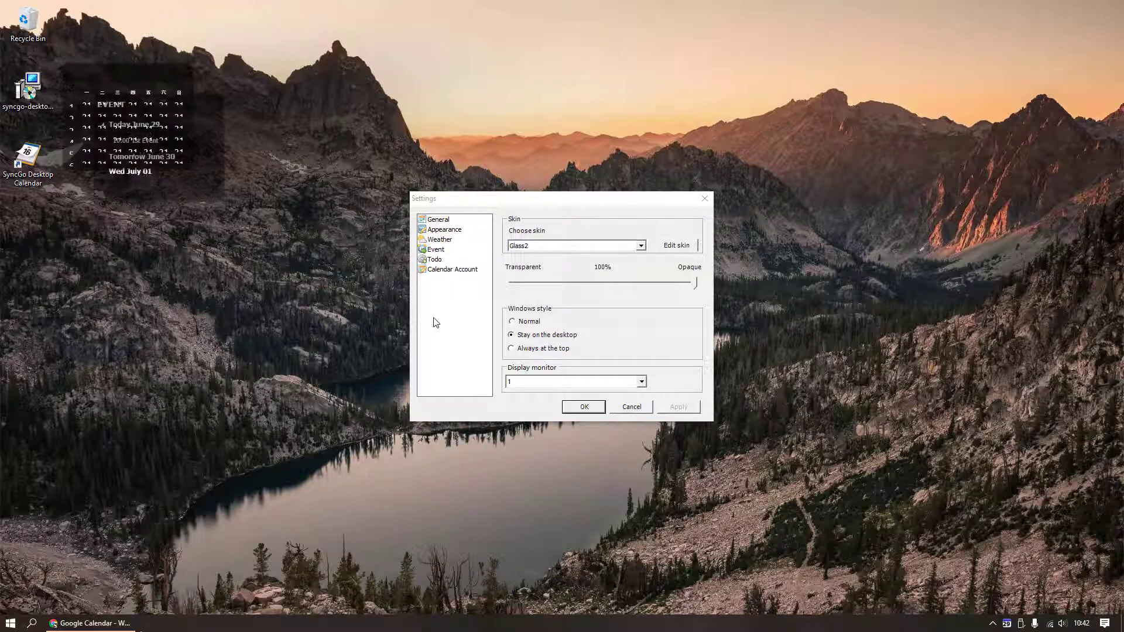